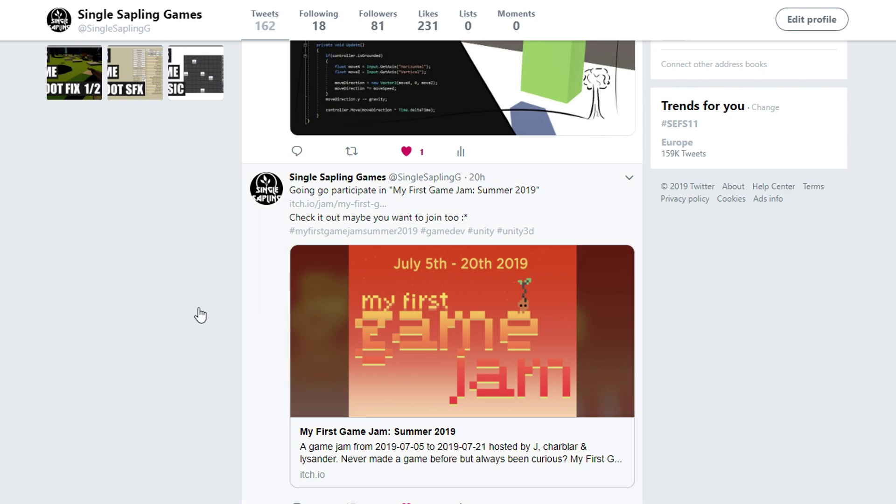
Step: Open the My First Game Jam: Summer 2019 itch.io page from the tweet's link card
{"action": "left_click", "coordinate": [420, 331]}
Step: Read through the jam description and countdown, then move Unity Hub's new-project window lower on screen
{"action": "scroll", "coordinate": [390, 210], "scroll_direction": "down", "scroll_amount": 7}
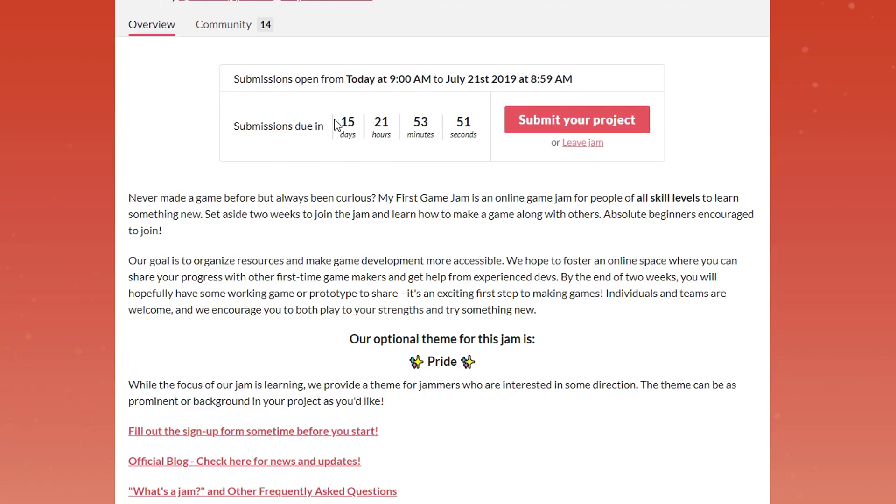
{"action": "triple_click", "coordinate": [336, 122]}
{"action": "left_click", "coordinate": [324, 148]}
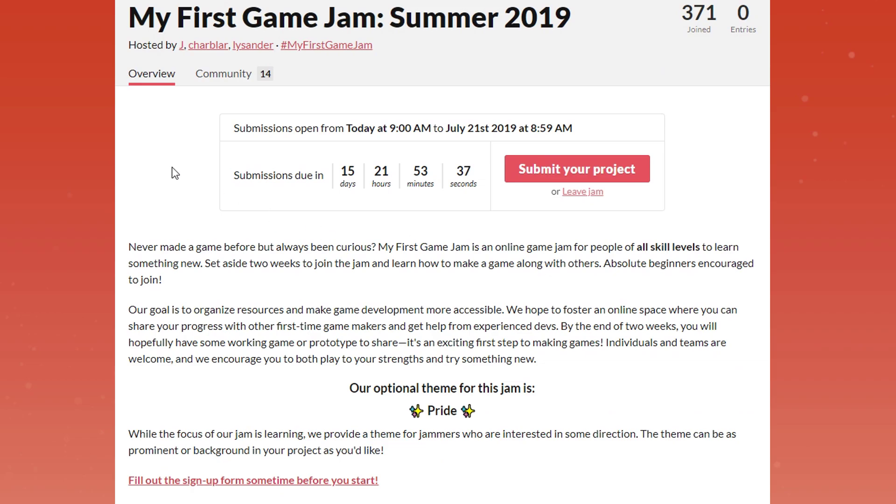
{"action": "left_click_drag", "start_coordinate": [555, 49], "coordinate": [547, 83]}
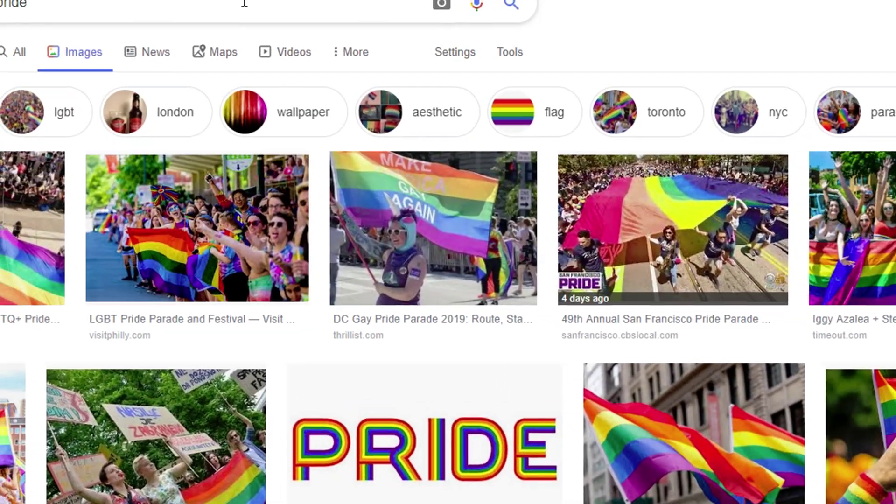
Step: Search Google for 'pride accosiations'
{"action": "left_click", "coordinate": [420, 24]}
{"action": "type", "text": "ac"}
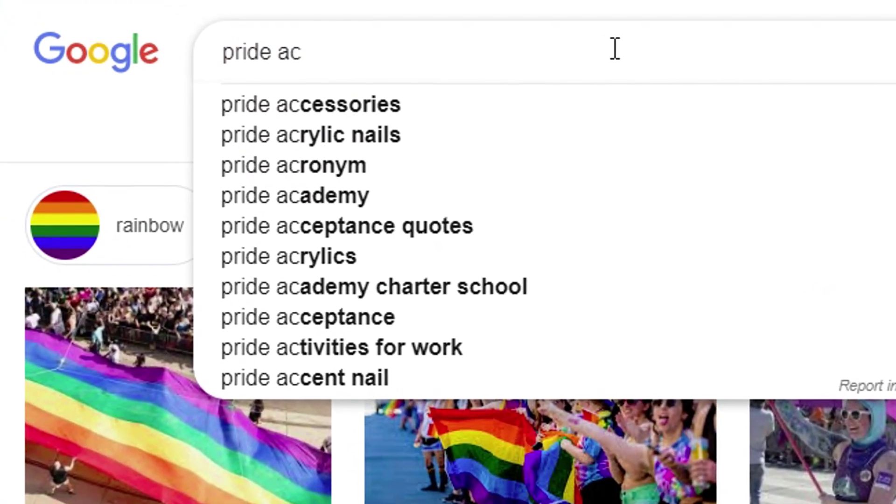
{"action": "type", "text": "c"}
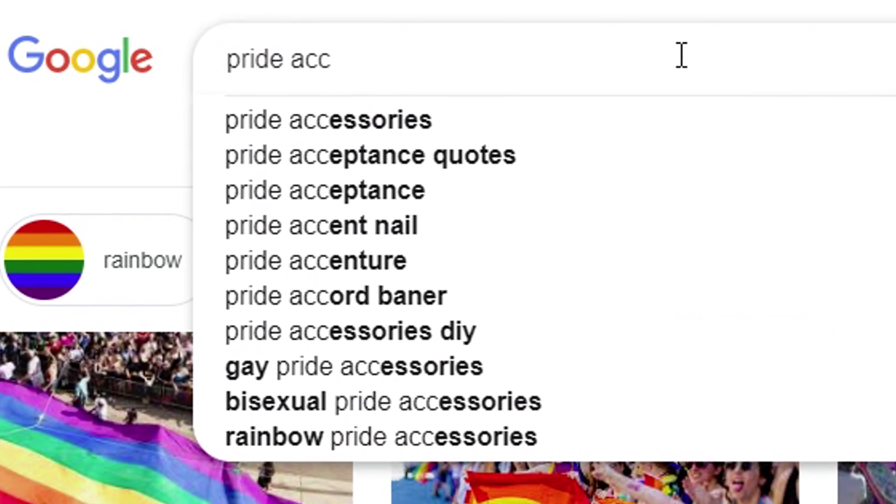
{"action": "type", "text": "os"}
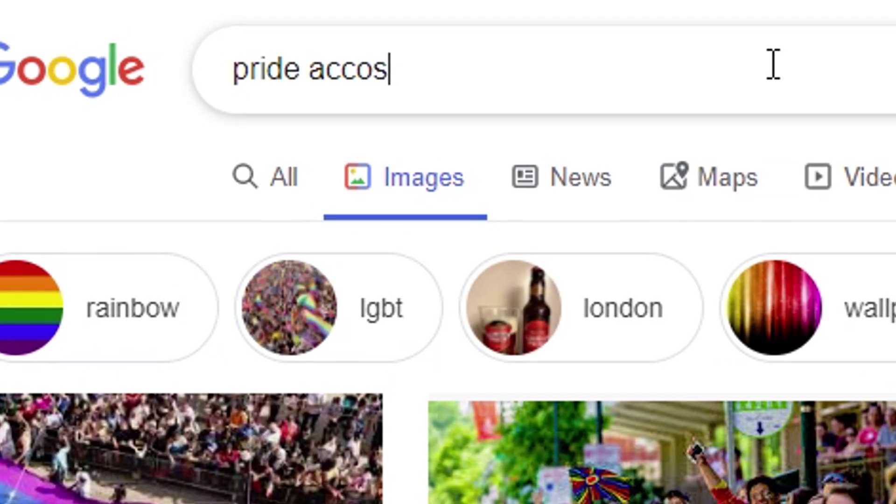
{"action": "type", "text": "iations"}
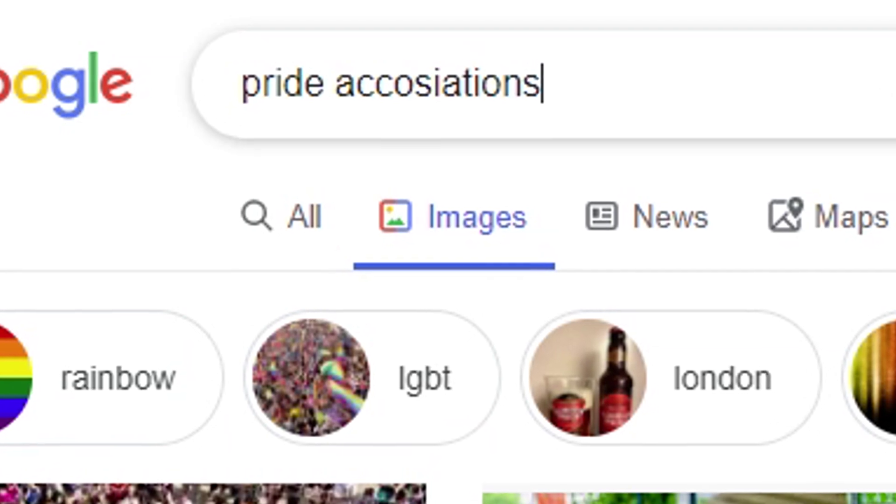
{"action": "key", "text": "Return"}
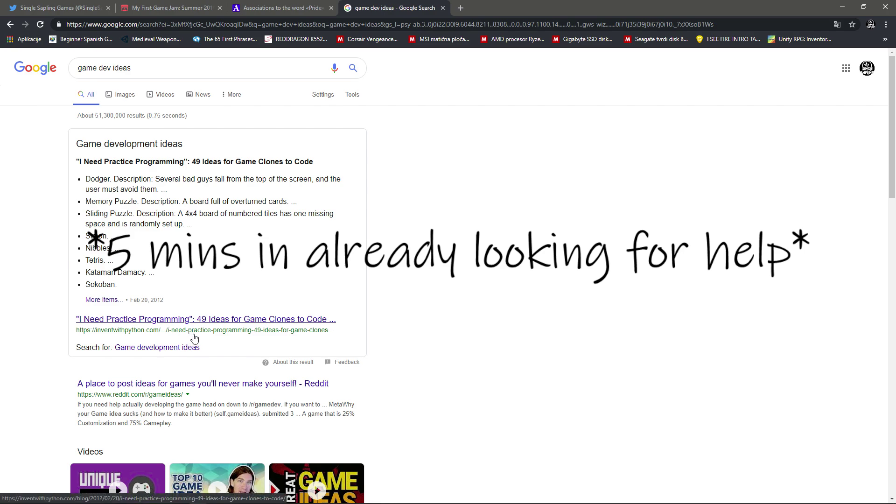
Step: Open the Reddit gamedev thread on finding game ideas and highlight its first tip
{"action": "scroll", "coordinate": [194, 337], "scroll_direction": "down", "scroll_amount": 10}
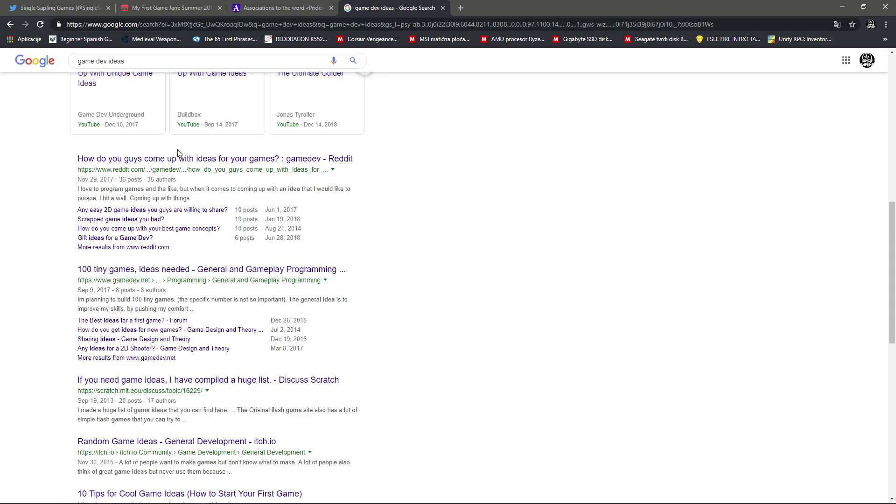
{"action": "left_click", "coordinate": [175, 159]}
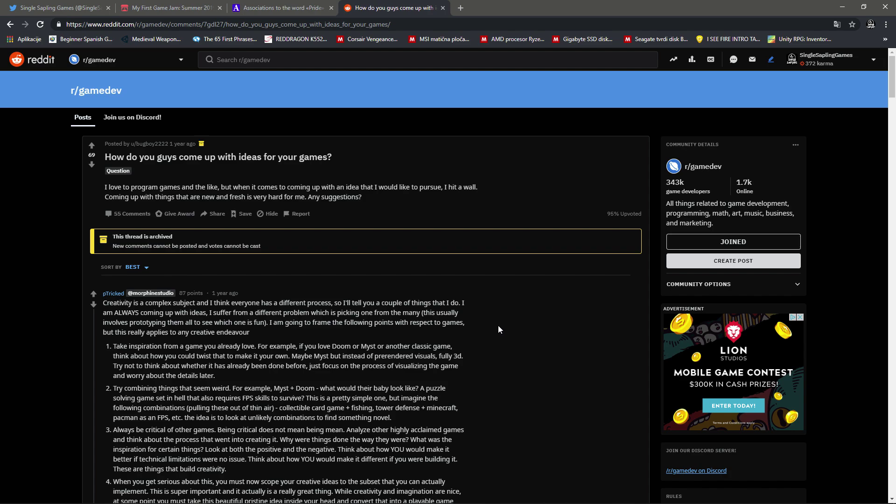
{"action": "scroll", "coordinate": [498, 329], "scroll_direction": "down", "scroll_amount": 4}
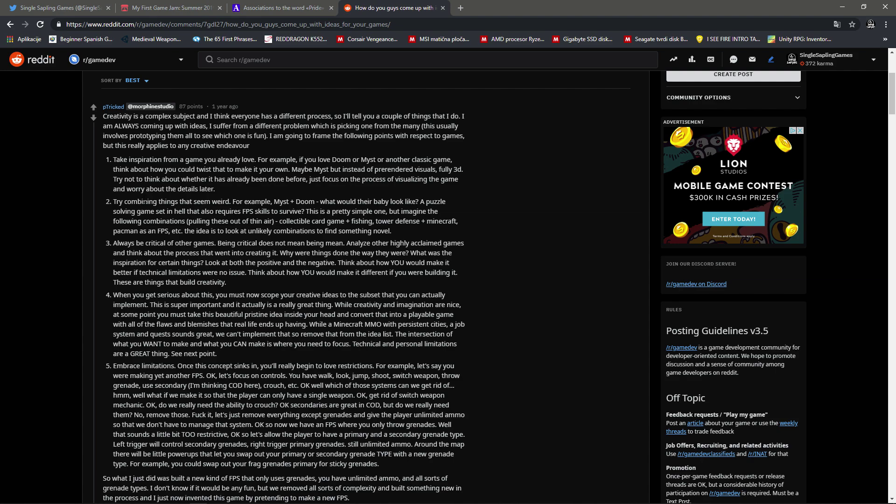
{"action": "left_click_drag", "start_coordinate": [114, 160], "coordinate": [295, 170]}
{"action": "left_click", "coordinate": [297, 170]}
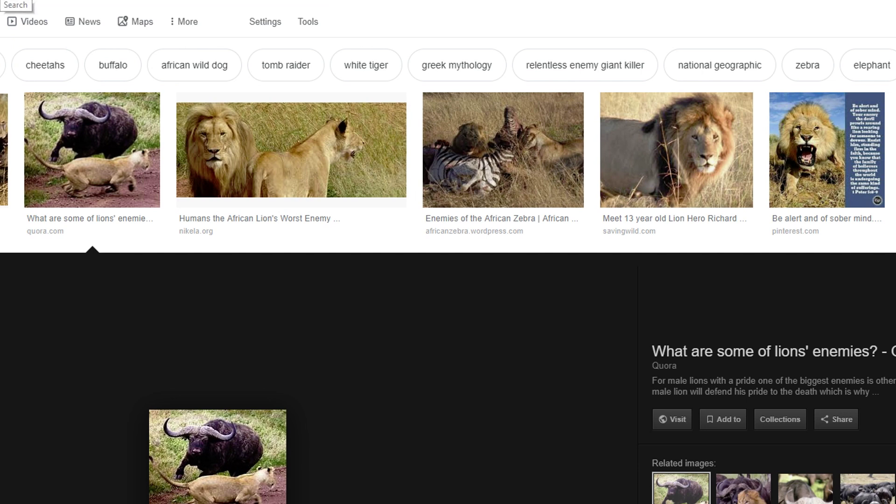
Step: Browse lion image results, filter to Tyrion Lannister, then go back twice to the Lannister results
{"action": "scroll", "coordinate": [529, 266], "scroll_direction": "down", "scroll_amount": 3}
{"action": "middle_click", "coordinate": [527, 262]}
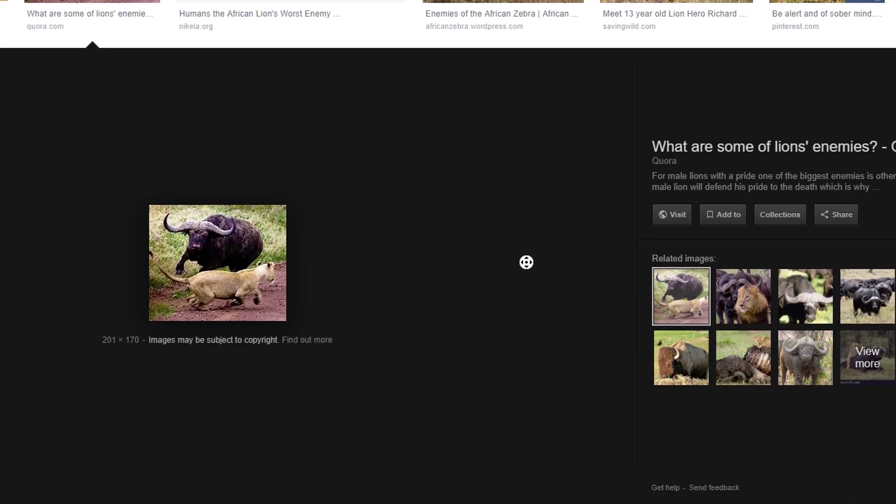
{"action": "scroll", "coordinate": [527, 262], "scroll_direction": "down", "scroll_amount": 10}
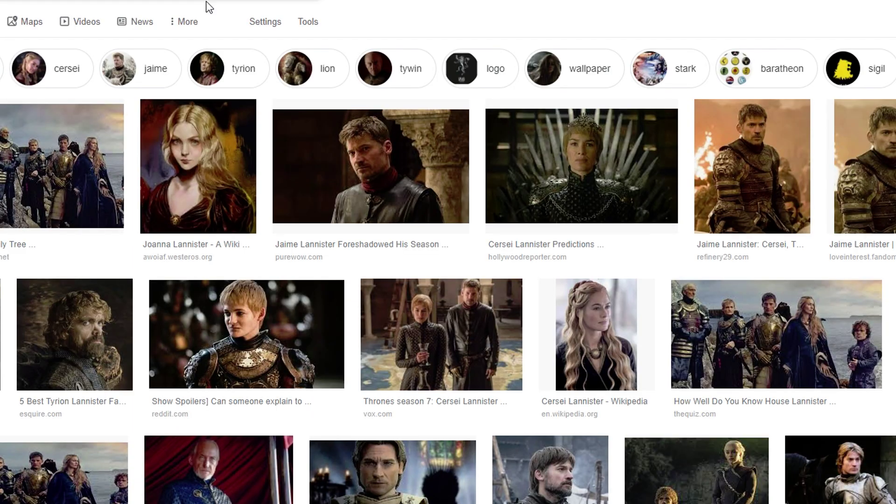
{"action": "left_click", "coordinate": [225, 68]}
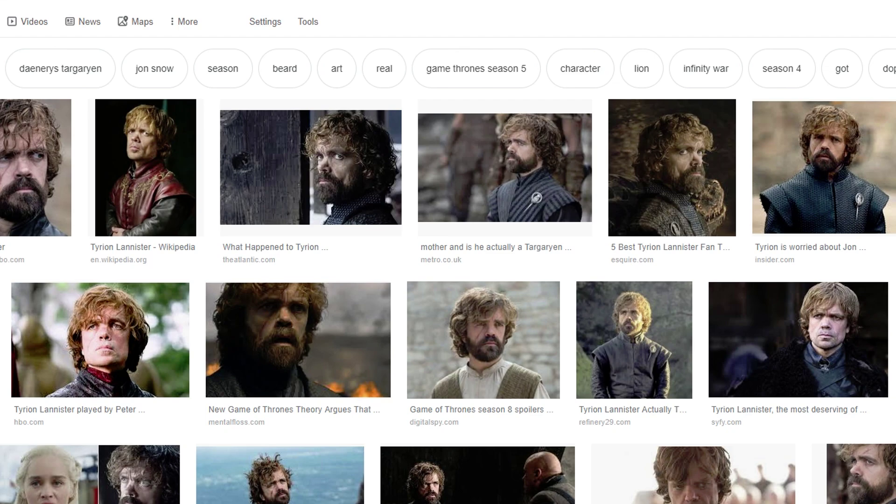
{"action": "key", "text": "alt+Left"}
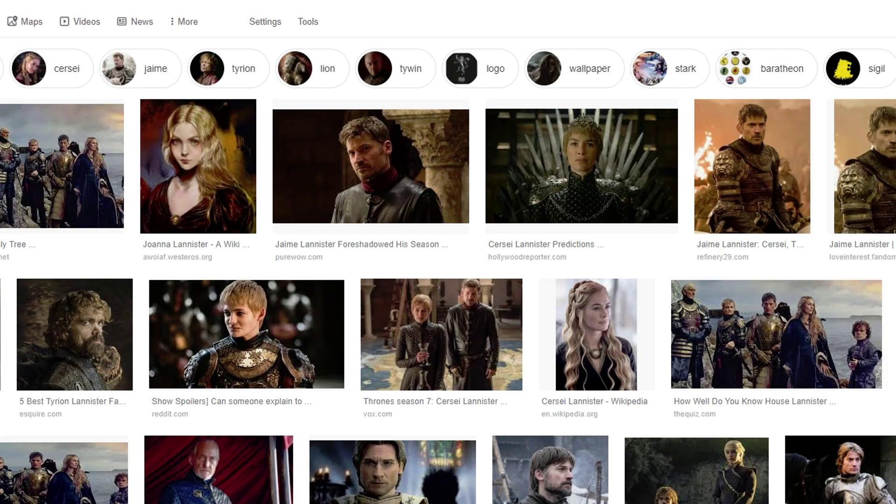
{"action": "key", "text": "alt+Left"}
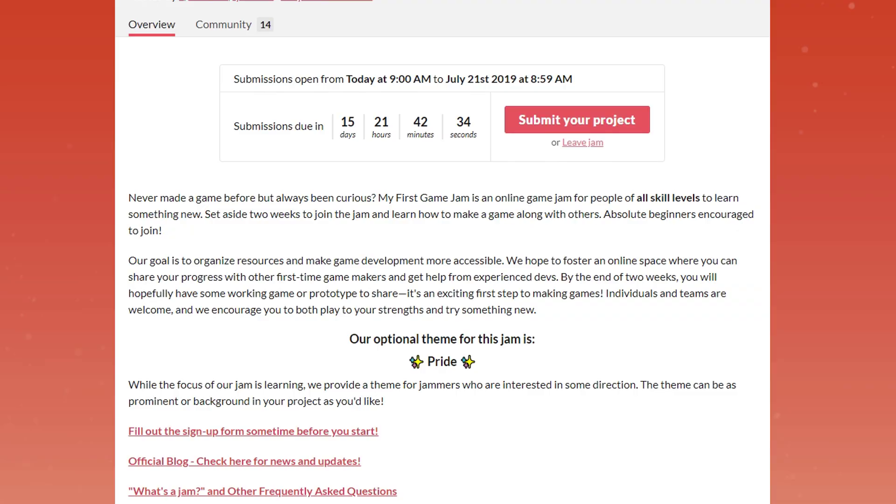
Step: Enter the itch.io username and sign up as an Individual
{"action": "scroll", "coordinate": [290, 106], "scroll_direction": "up", "scroll_amount": 7}
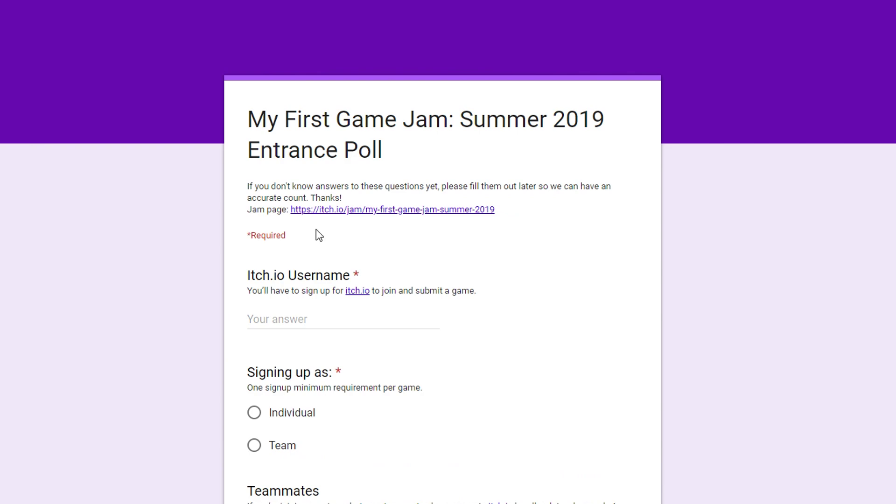
{"action": "left_click", "coordinate": [304, 320]}
{"action": "type", "text": "Single"}
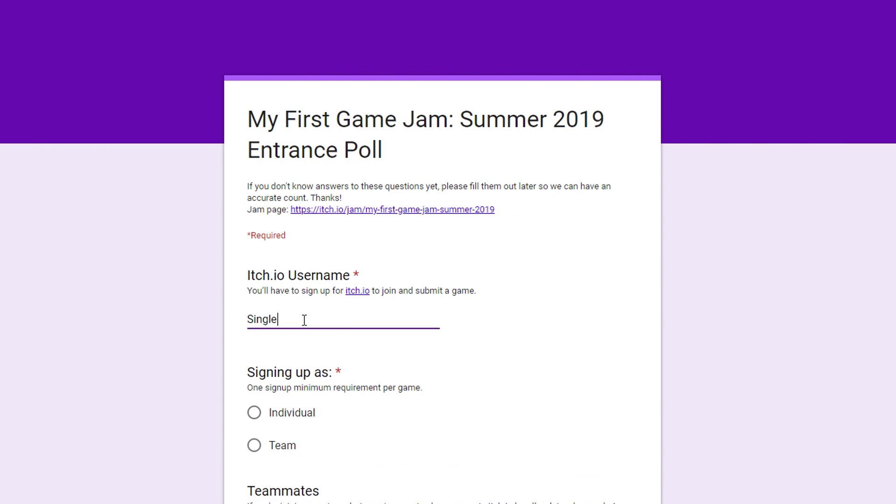
{"action": "type", "text": "SaplingGames"}
{"action": "left_click", "coordinate": [256, 420]}
{"action": "scroll", "coordinate": [386, 344], "scroll_direction": "down", "scroll_amount": 7}
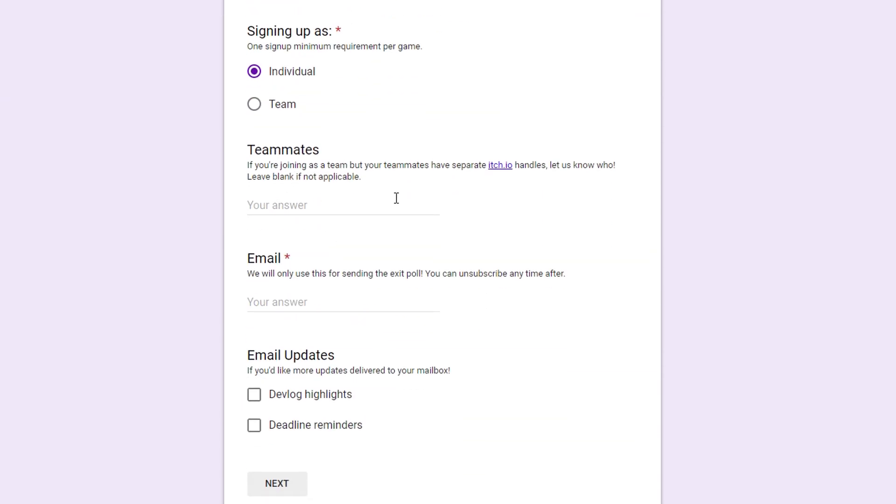
Step: Fill in the contact Gmail address, correcting a stray trailing character
{"action": "left_click", "coordinate": [284, 303]}
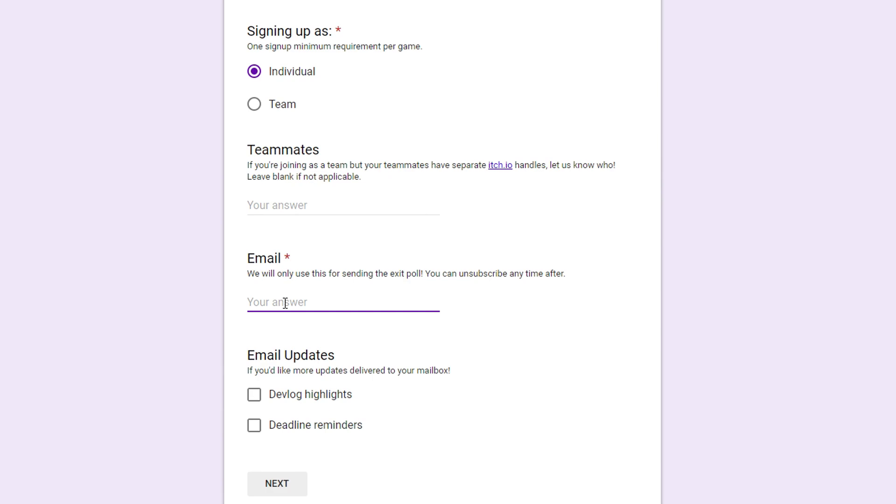
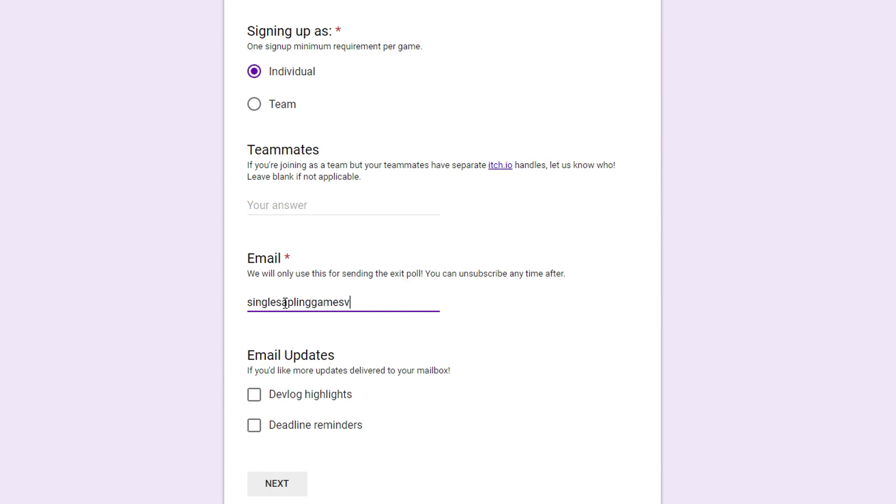
{"action": "key", "text": "Menu"}
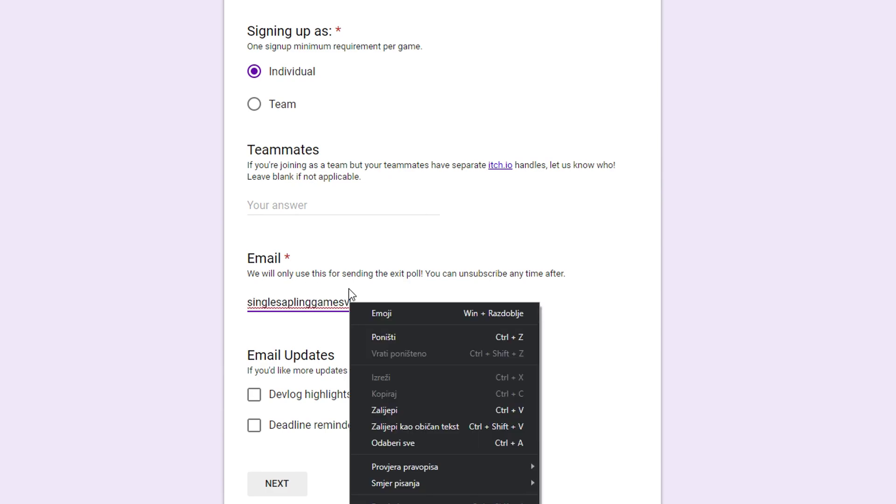
{"action": "left_click", "coordinate": [364, 300]}
{"action": "key", "text": "BackSpace"}
{"action": "type", "text": "v"}
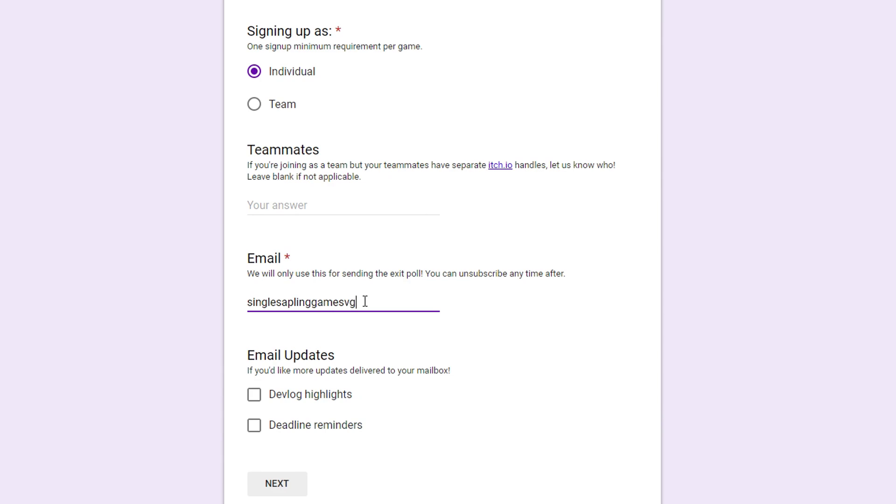
{"action": "key", "text": "BackSpace"}
{"action": "type", "text": "@gmail.com"}
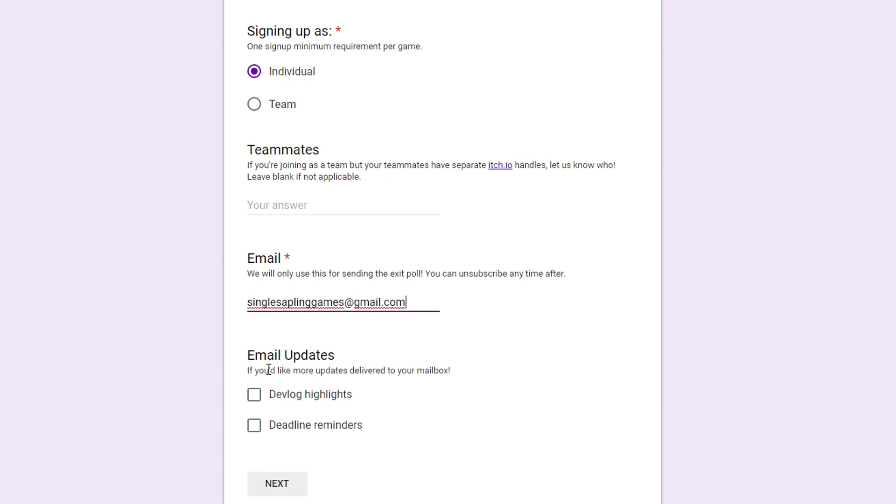
Step: Subscribe to Devlog highlights and Deadline reminders, then continue to the next page
{"action": "left_click", "coordinate": [254, 395]}
{"action": "left_click", "coordinate": [254, 425]}
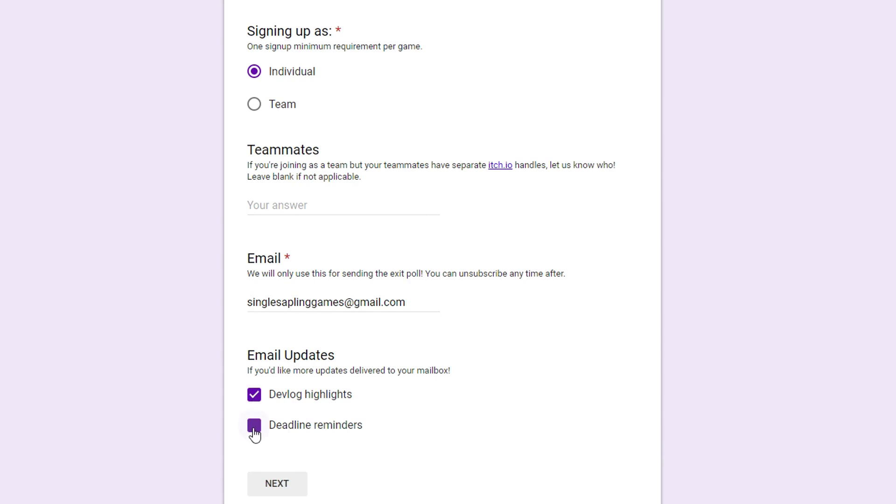
{"action": "left_click", "coordinate": [299, 484]}
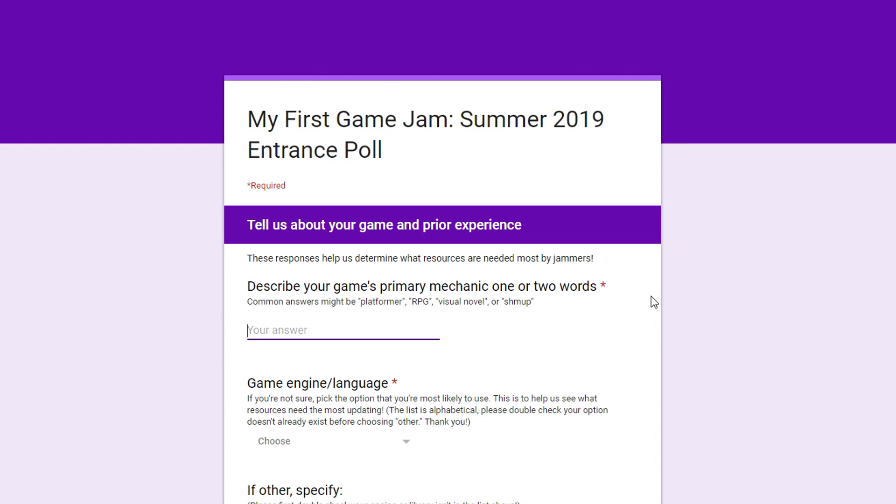
Step: Give 'puzzle' as the primary mechanic and tick Blender and Krita as art programs
{"action": "type", "text": "puzzle"}
{"action": "scroll", "coordinate": [403, 123], "scroll_direction": "down", "scroll_amount": 10}
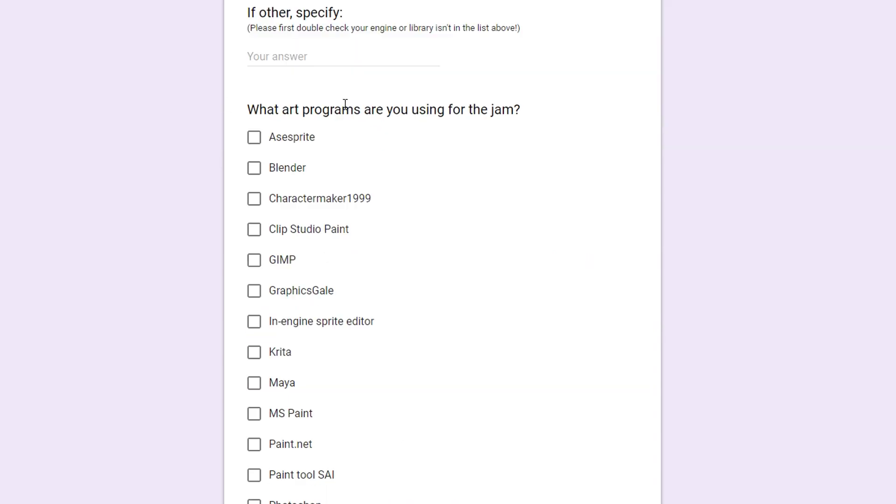
{"action": "left_click", "coordinate": [273, 170]}
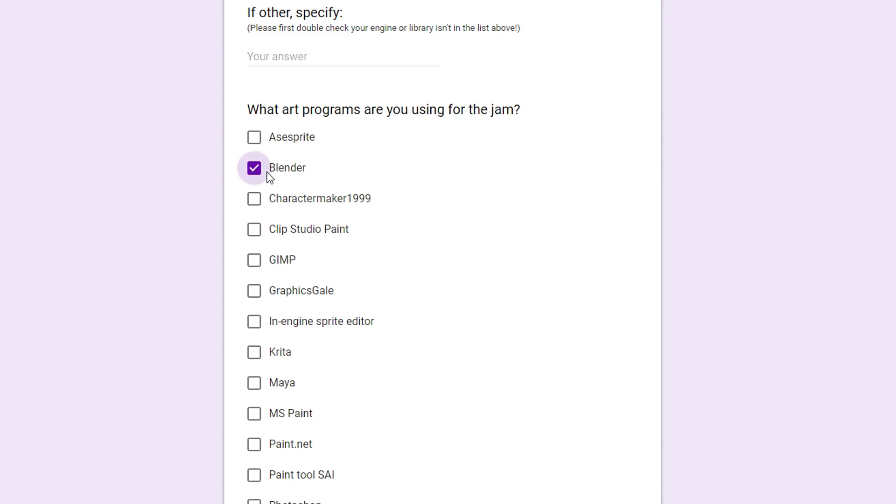
{"action": "scroll", "coordinate": [363, 276], "scroll_direction": "down", "scroll_amount": 2}
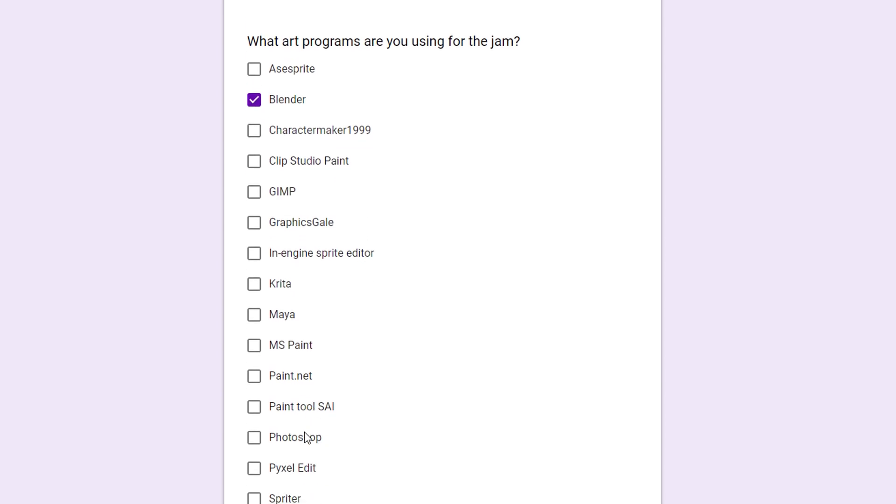
{"action": "left_click", "coordinate": [257, 288]}
{"action": "left_click", "coordinate": [258, 288]}
{"action": "left_click", "coordinate": [258, 289]}
Step: Answer experience with 'C# Yes' and goals with 'Finish, Good', then go to the next page
{"action": "scroll", "coordinate": [344, 302], "scroll_direction": "down", "scroll_amount": 10}
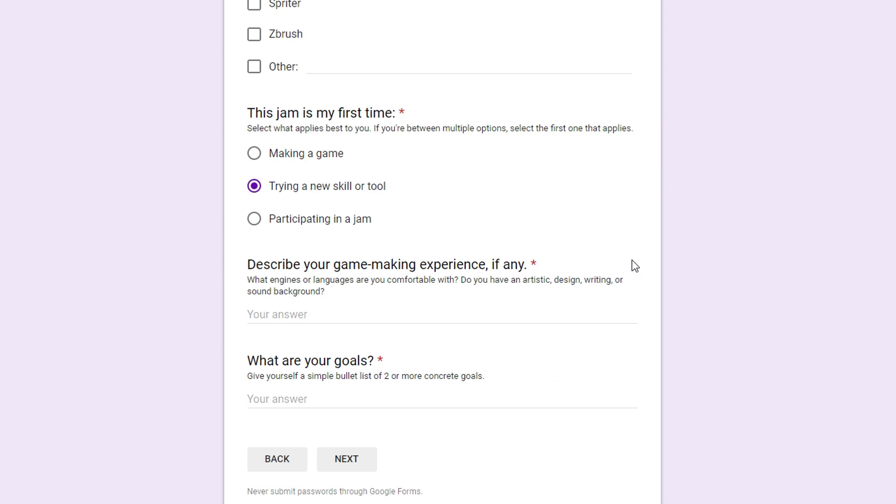
{"action": "left_click", "coordinate": [414, 315]}
{"action": "type", "text": "C"}
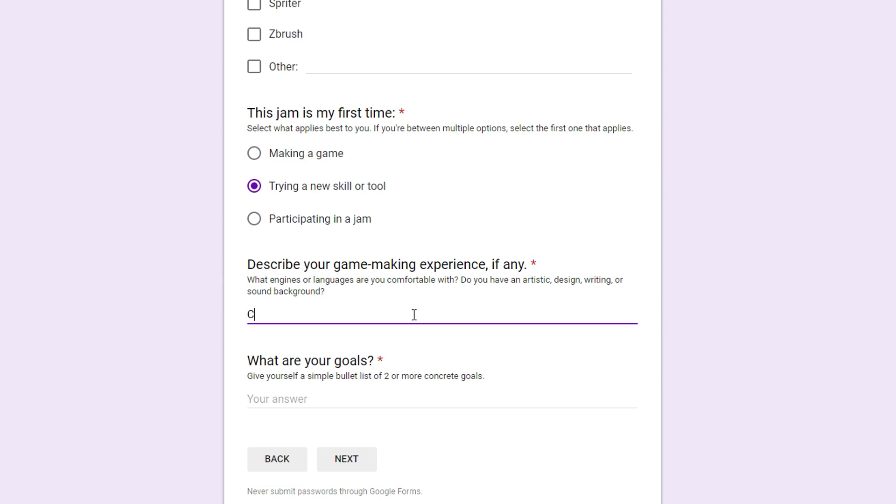
{"action": "type", "text": "# Yes"}
{"action": "left_click", "coordinate": [302, 394]}
{"action": "type", "text": "Finish"}
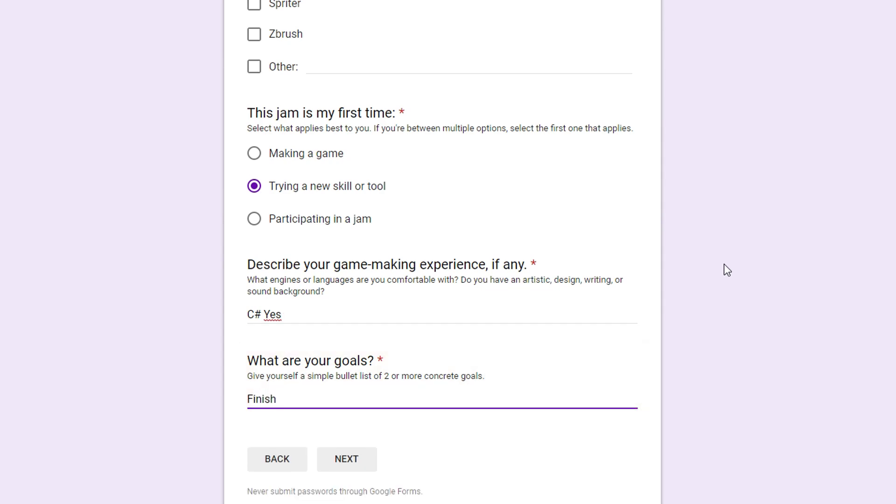
{"action": "type", "text": " Good"}
{"action": "key", "text": "Left"}
{"action": "key", "text": "Left"}
{"action": "key", "text": "Left"}
{"action": "key", "text": "Left"}
{"action": "key", "text": "Left"}
{"action": "type", "text": ","}
{"action": "left_click", "coordinate": [347, 459]}
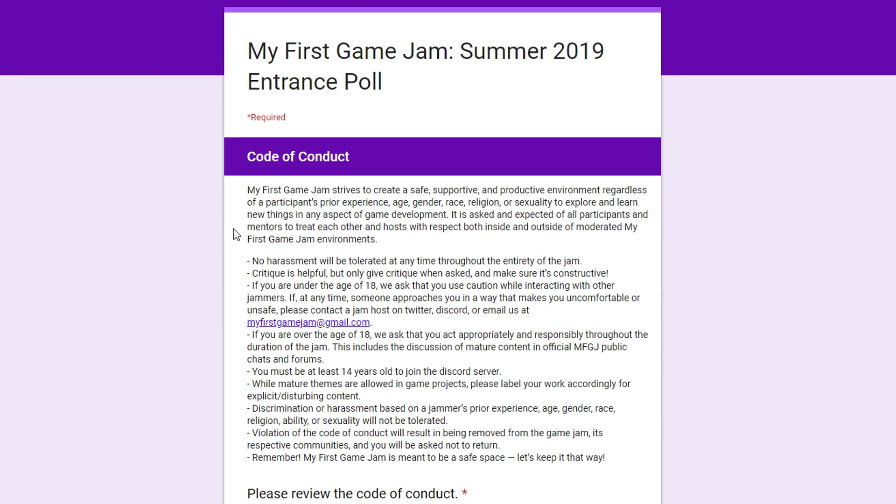
Step: Tick 'I have read the code of conduct' and submit the entrance poll
{"action": "scroll", "coordinate": [448, 252], "scroll_direction": "down", "scroll_amount": 2}
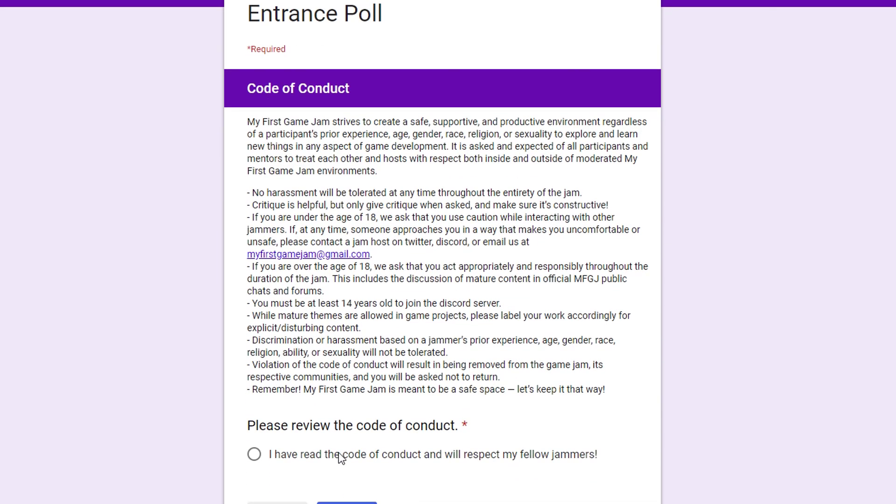
{"action": "left_click", "coordinate": [338, 452]}
{"action": "left_click", "coordinate": [348, 499]}
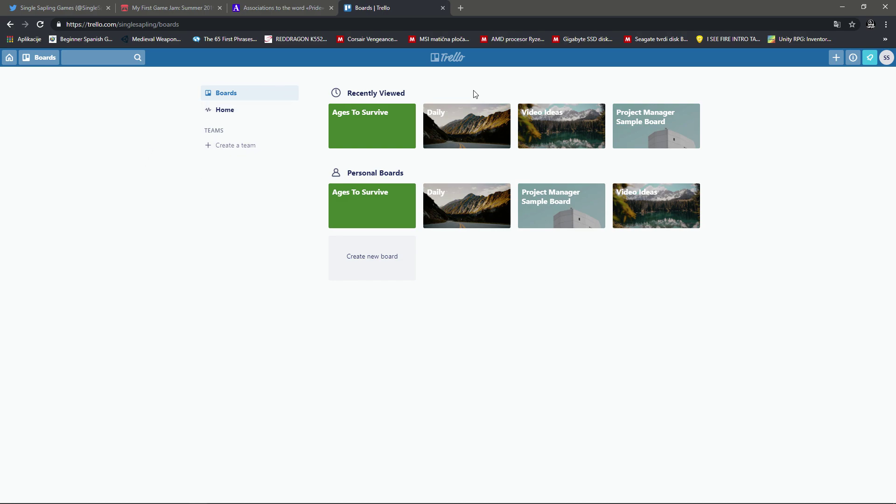
Step: Create a pink-background board titled 'My First Game Jam Summer 2019'
{"action": "left_click", "coordinate": [381, 245]}
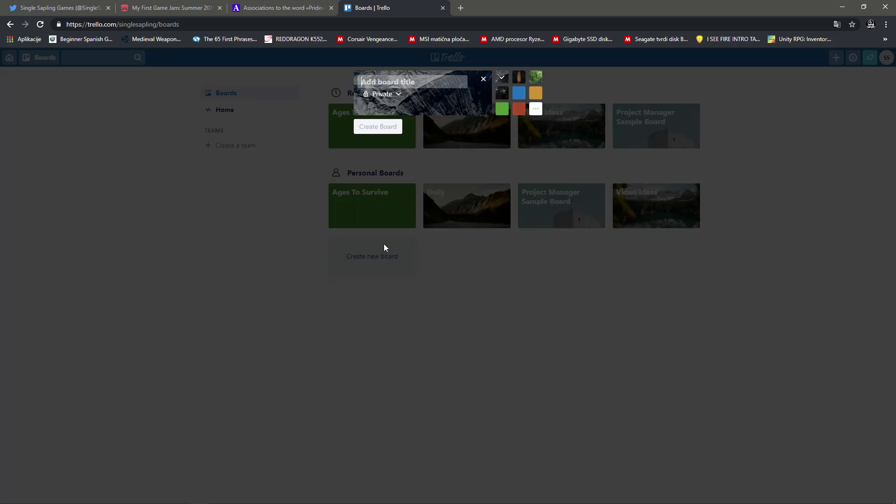
{"action": "type", "text": "My First"}
{"action": "left_click", "coordinate": [518, 109]}
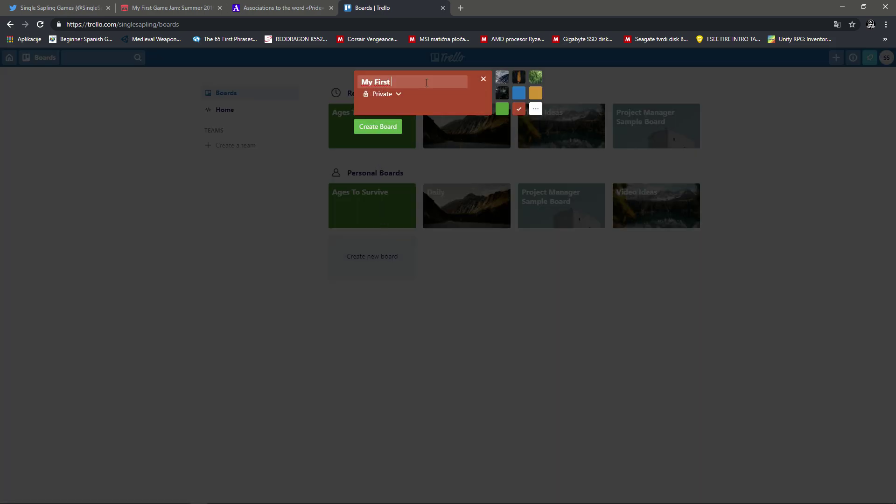
{"action": "type", "text": "Game Jam Summer 2019"}
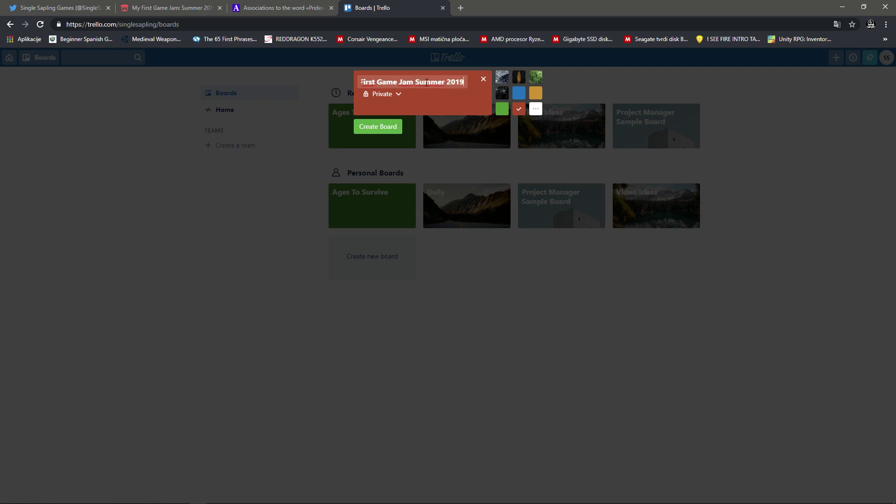
{"action": "left_click", "coordinate": [536, 109]}
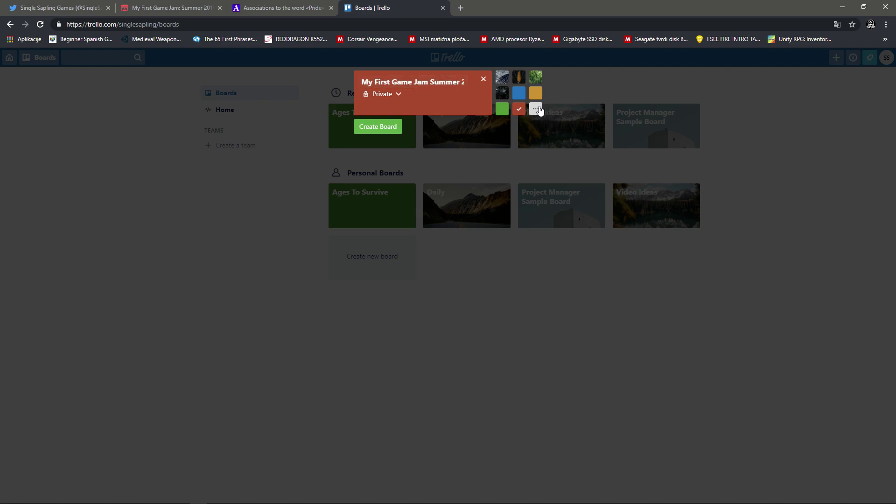
{"action": "left_click", "coordinate": [608, 234]}
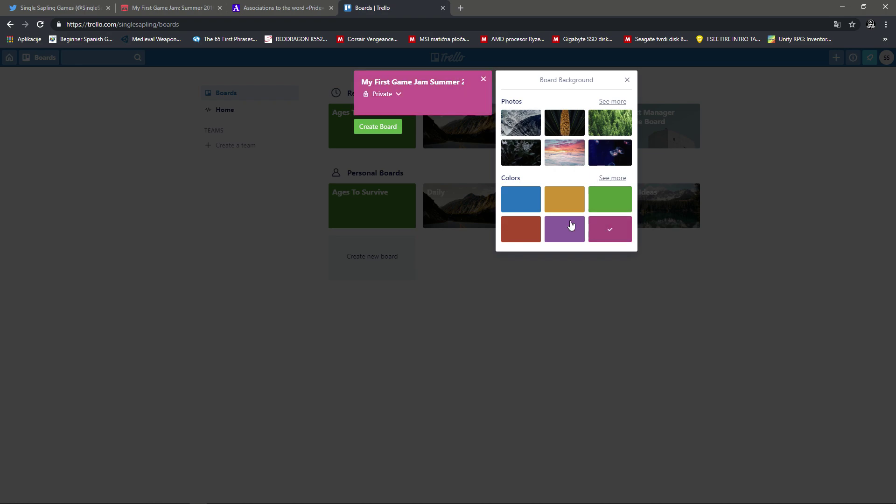
{"action": "left_click", "coordinate": [376, 128]}
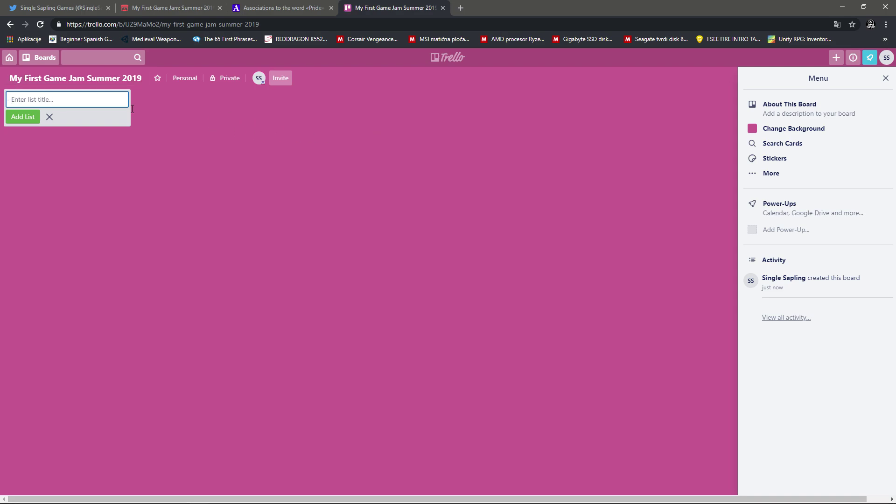
Step: Add the Ideas, Mechanics, WIP and Finished lists to the board
{"action": "type", "text": "Ideas"}
{"action": "key", "text": "Return"}
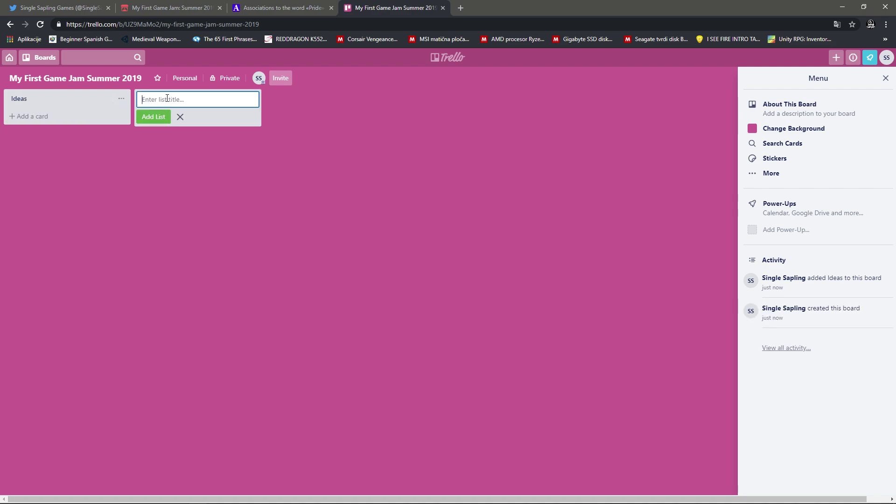
{"action": "type", "text": "Mechanics"}
{"action": "key", "text": "Return"}
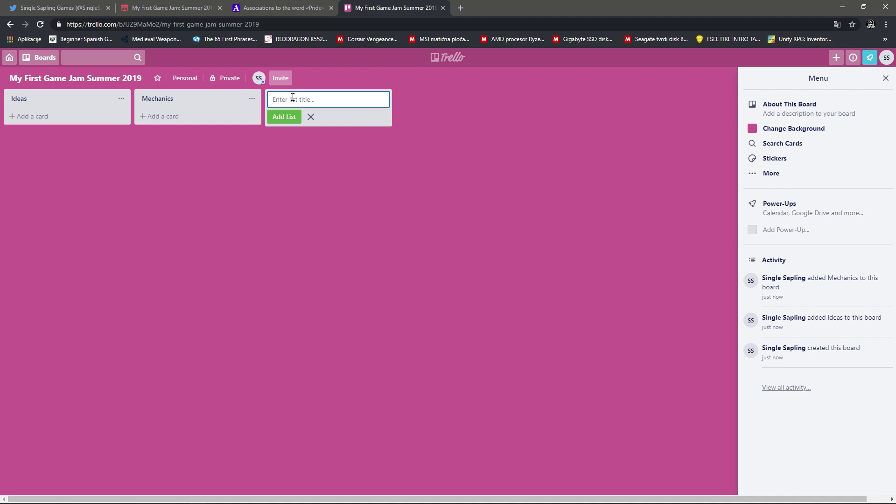
{"action": "type", "text": "WIP"}
{"action": "key", "text": "Return"}
{"action": "type", "text": "Finished"}
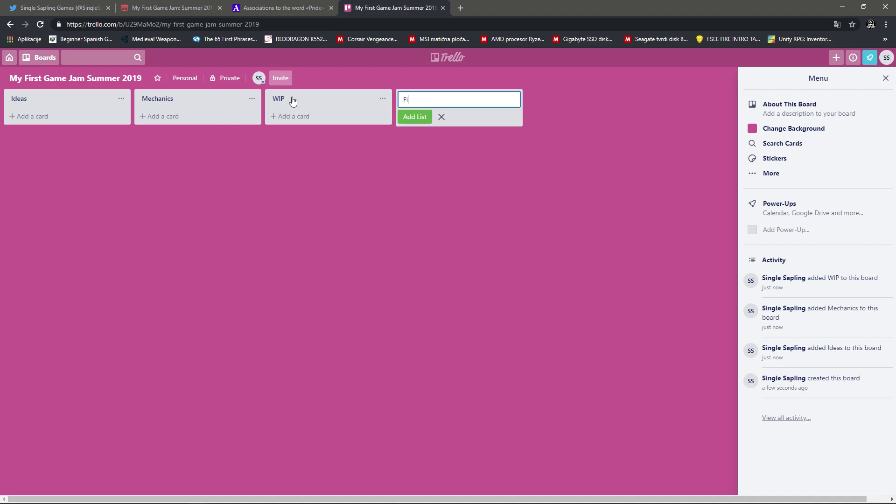
{"action": "key", "text": "Return"}
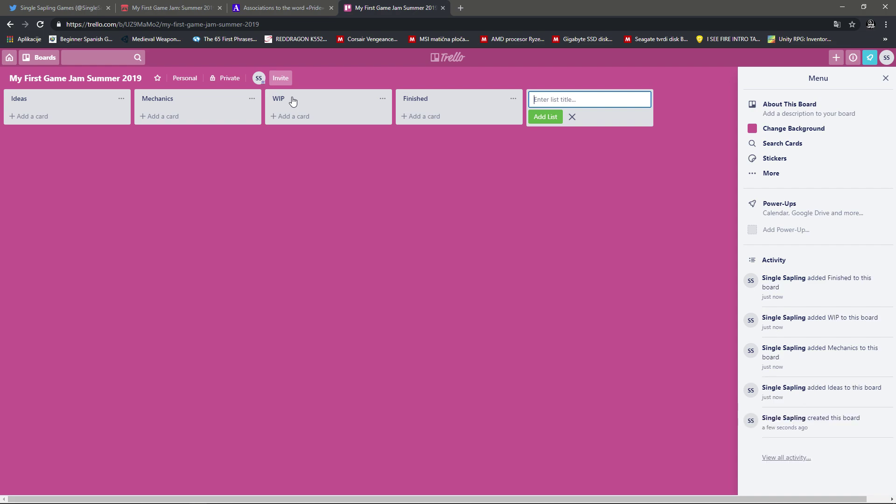
{"action": "left_click", "coordinate": [84, 117]}
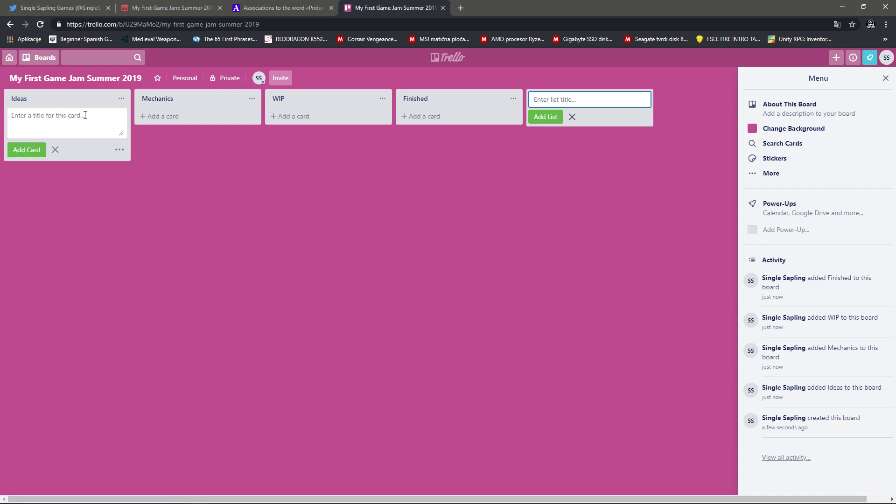
Step: Add the Multiple Characters, One Level and Puzzles cards to the Ideas list
{"action": "type", "text": "Differ"}
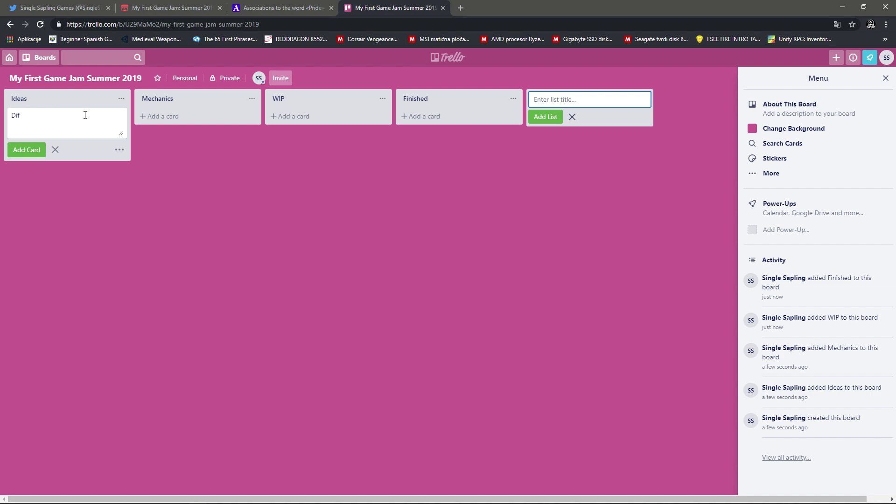
{"action": "key", "text": "BackSpace"}
{"action": "type", "text": "Multiple Pla"}
{"action": "type", "text": "Character"}
{"action": "type", "text": "s"}
{"action": "key", "text": "Return"}
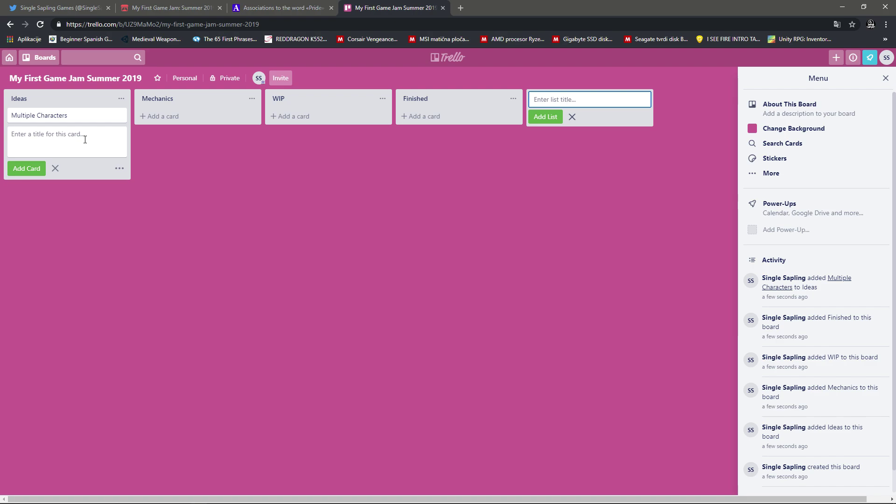
{"action": "type", "text": "One Level"}
{"action": "key", "text": "Return"}
{"action": "type", "text": "Puzzles"}
{"action": "key", "text": "Return"}
Step: Add the Character Controller, Camera Controller and Progress Controller cards to the Mechanics list
{"action": "left_click", "coordinate": [181, 118]}
{"action": "type", "text": "Ch"}
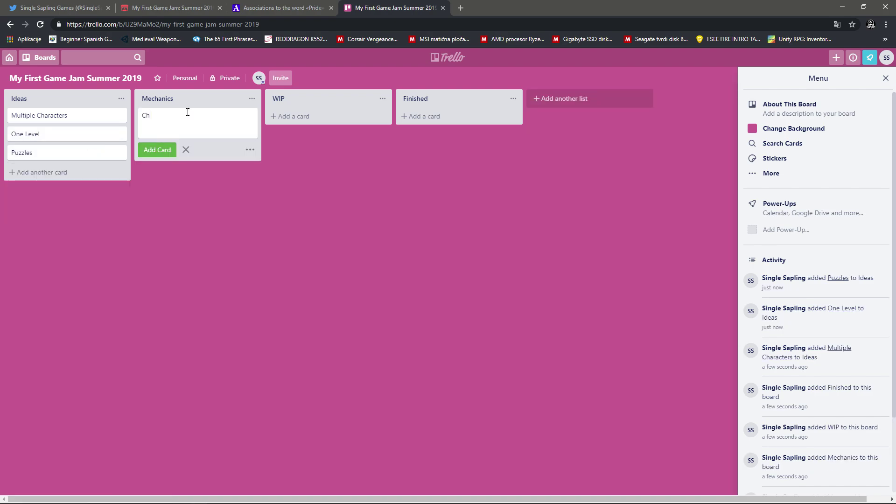
{"action": "type", "text": "aracter Controller"}
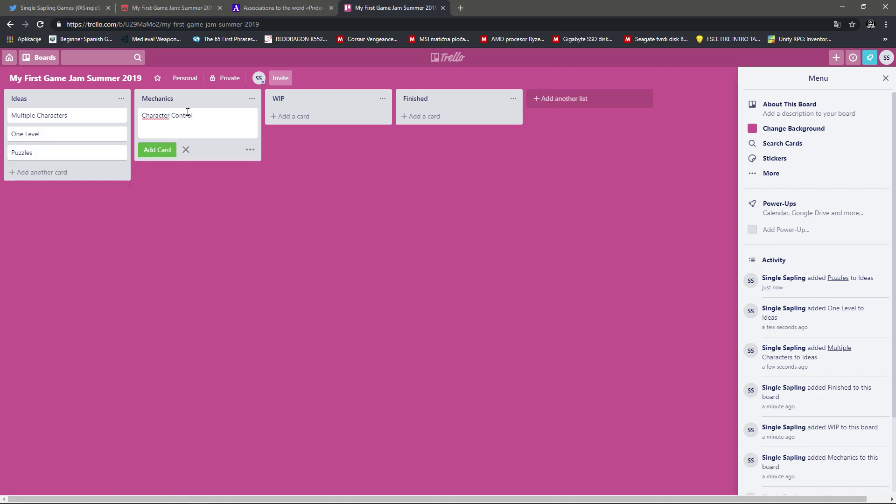
{"action": "key", "text": "Return"}
{"action": "type", "text": "Camera Controller"}
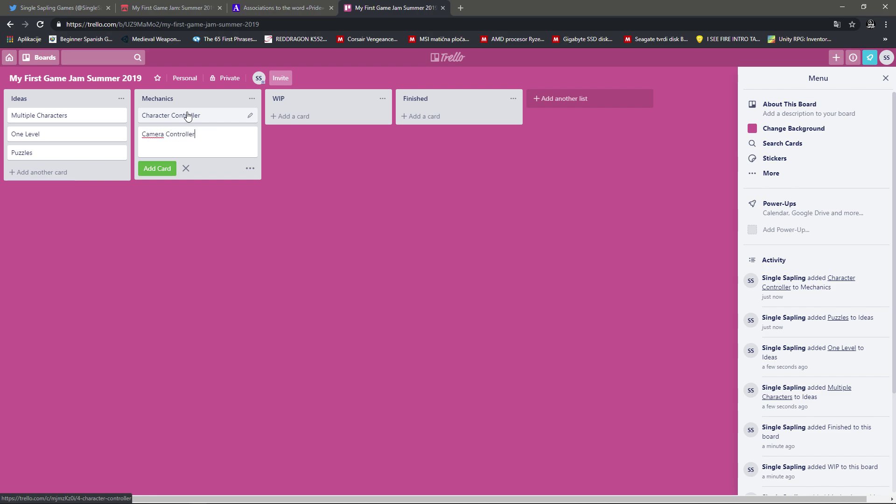
{"action": "key", "text": "Return"}
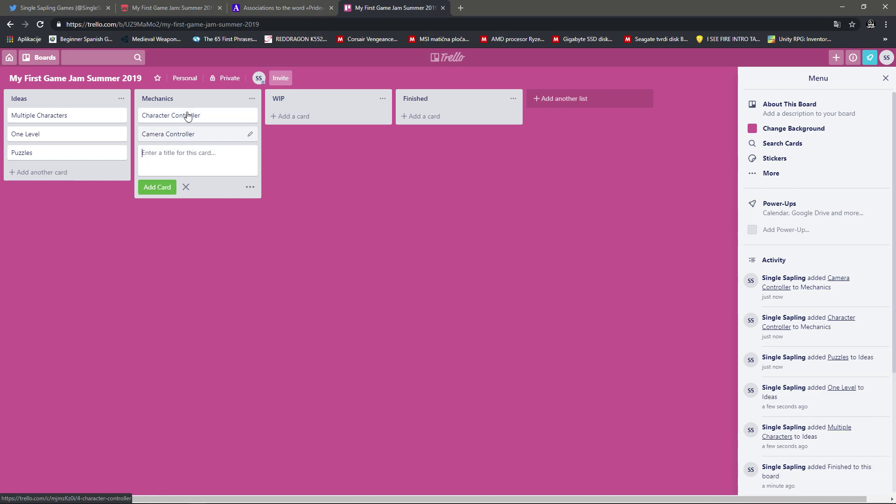
{"action": "type", "text": "Progress Controller"}
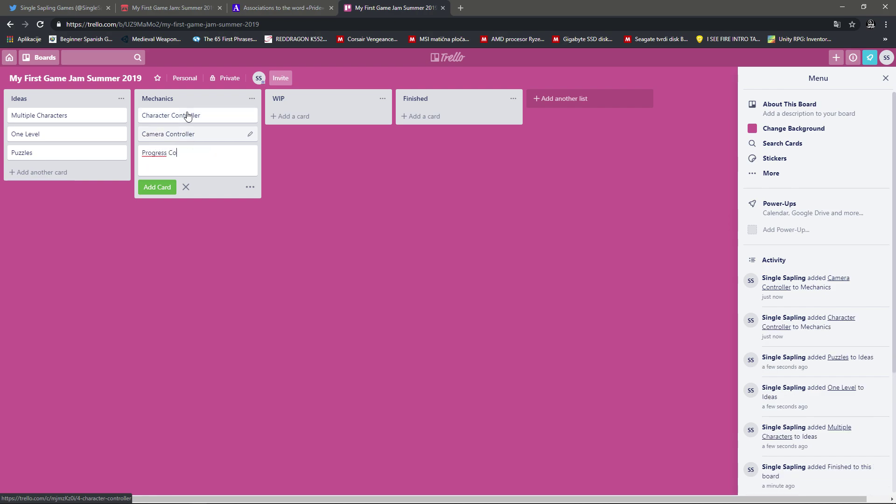
{"action": "key", "text": "Return"}
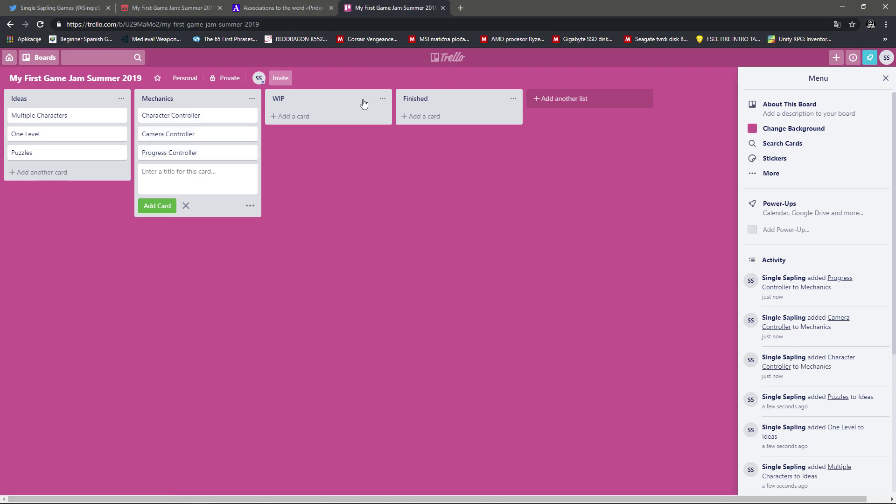
Step: Create a new list named Art and move it beside Mechanics
{"action": "left_click", "coordinate": [596, 98]}
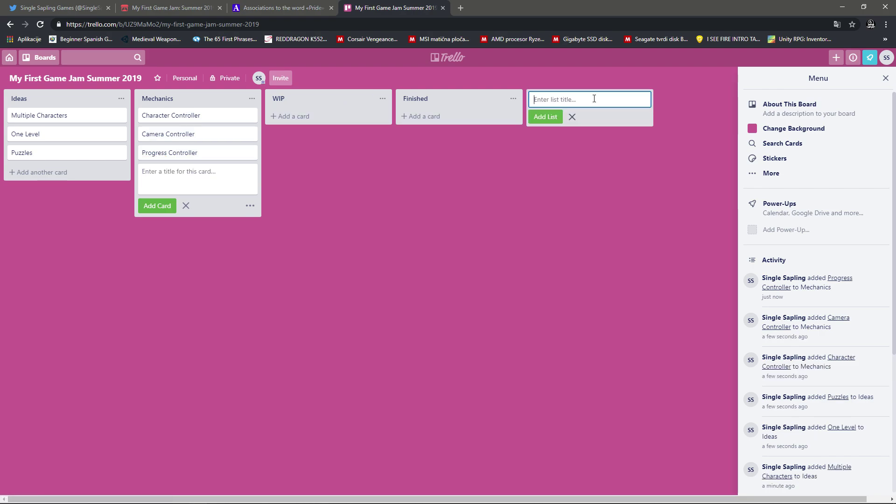
{"action": "type", "text": "Art"}
{"action": "key", "text": "Return"}
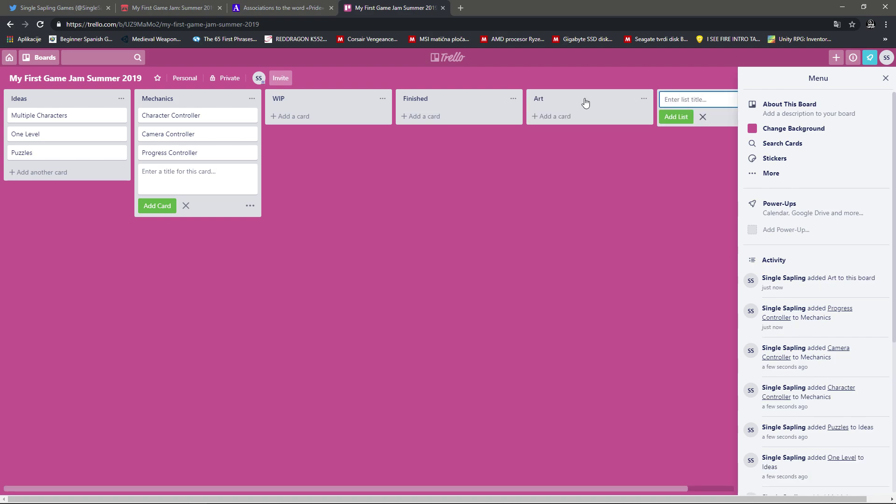
{"action": "left_click_drag", "start_coordinate": [586, 99], "coordinate": [215, 98]}
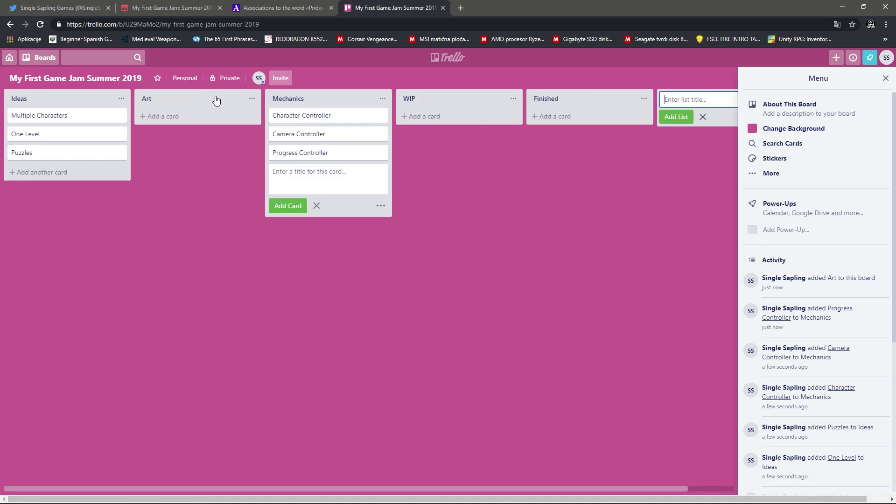
Step: Add Character Art, Level Art, Post Processing and Game Art cards to the Art list
{"action": "left_click", "coordinate": [191, 115]}
{"action": "type", "text": "Characte"}
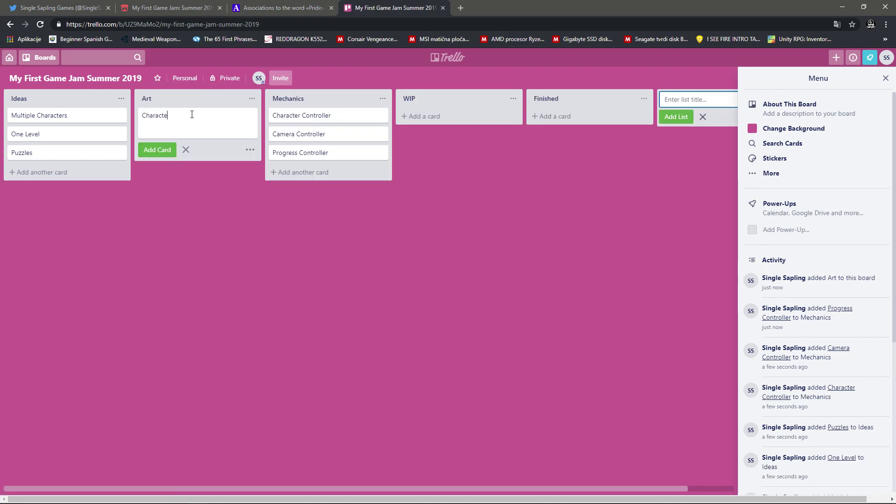
{"action": "type", "text": "r Art"}
{"action": "key", "text": "Return"}
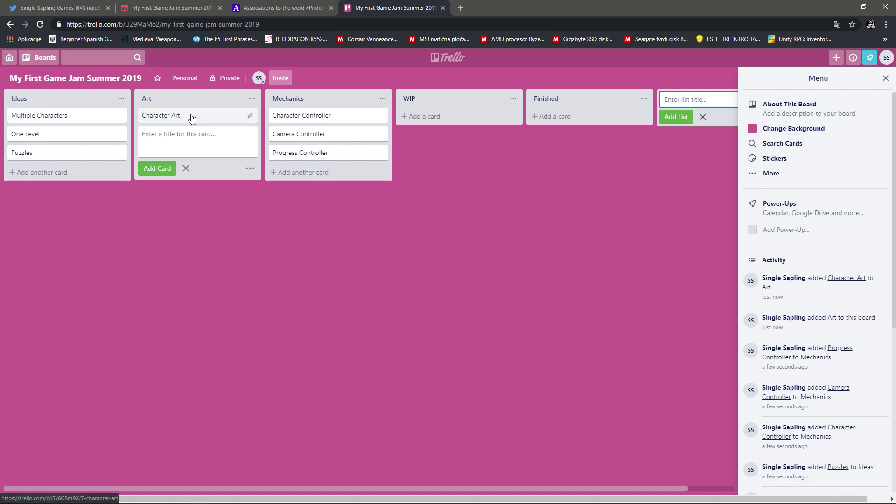
{"action": "type", "text": "Level Art"}
{"action": "key", "text": "Return"}
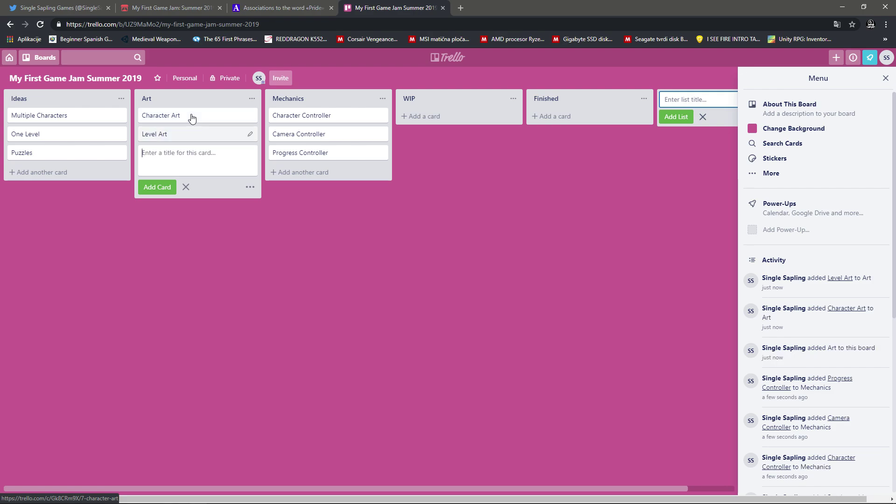
{"action": "type", "text": "Post PRrocessing"}
{"action": "key", "text": "Return"}
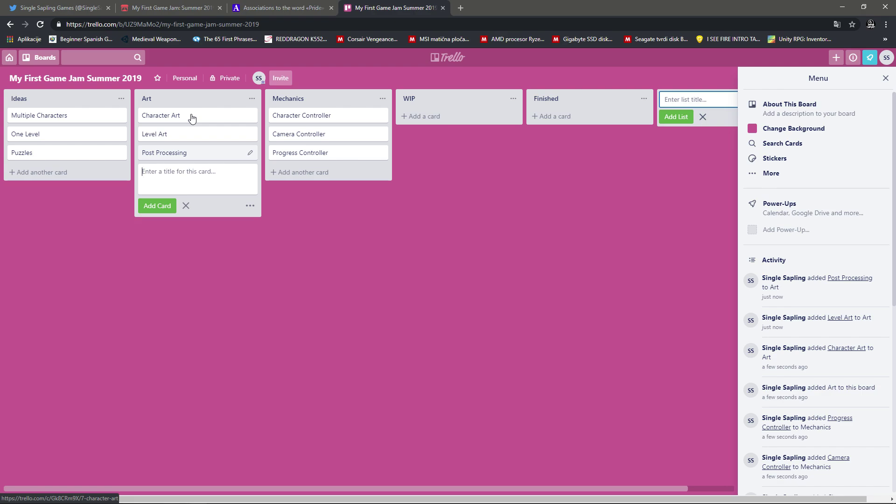
{"action": "type", "text": "Game Art"}
{"action": "key", "text": "Return"}
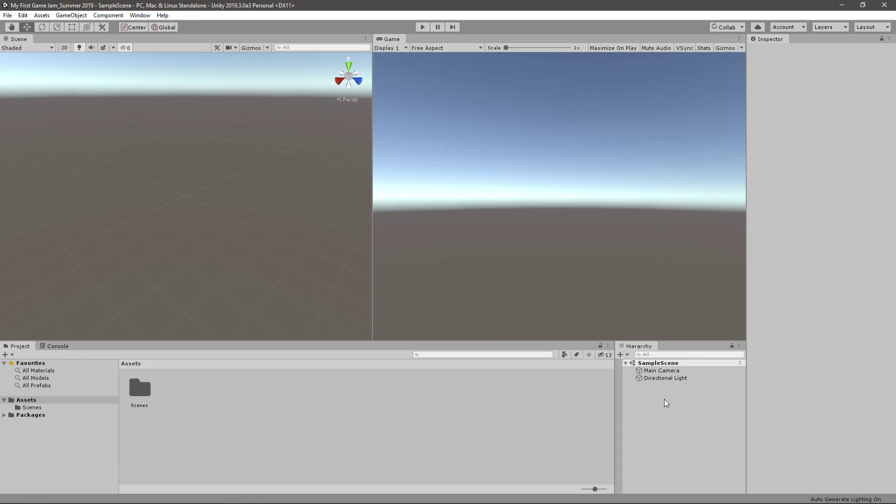
Step: Add a 3D Plane and a Cube to the scene from the Hierarchy
{"action": "right_click", "coordinate": [666, 403]}
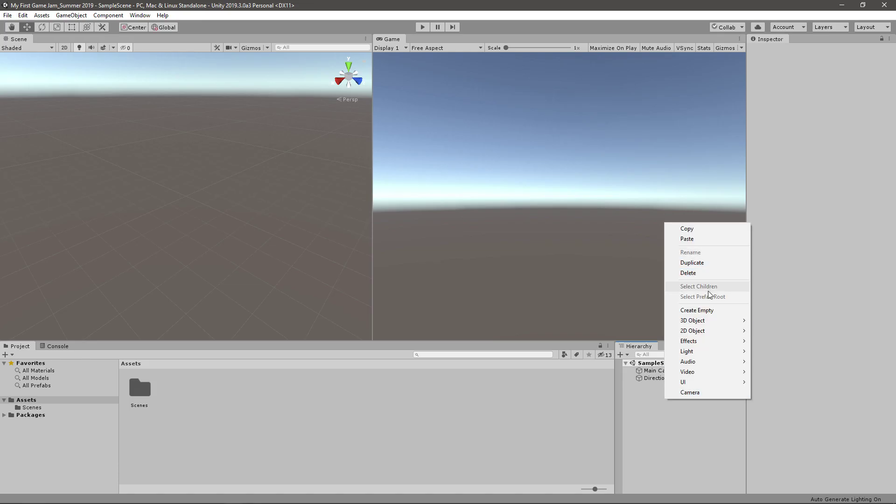
{"action": "mouse_move", "coordinate": [709, 321]}
{"action": "left_click", "coordinate": [770, 361]}
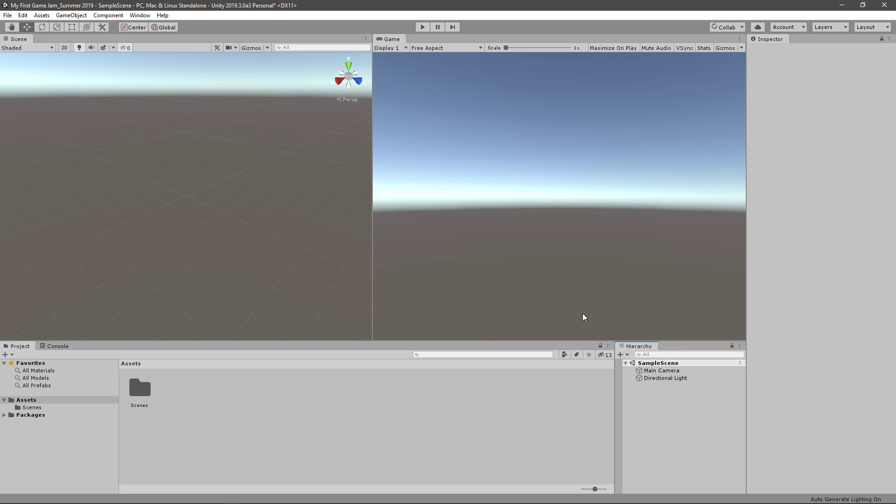
{"action": "right_click", "coordinate": [652, 398]}
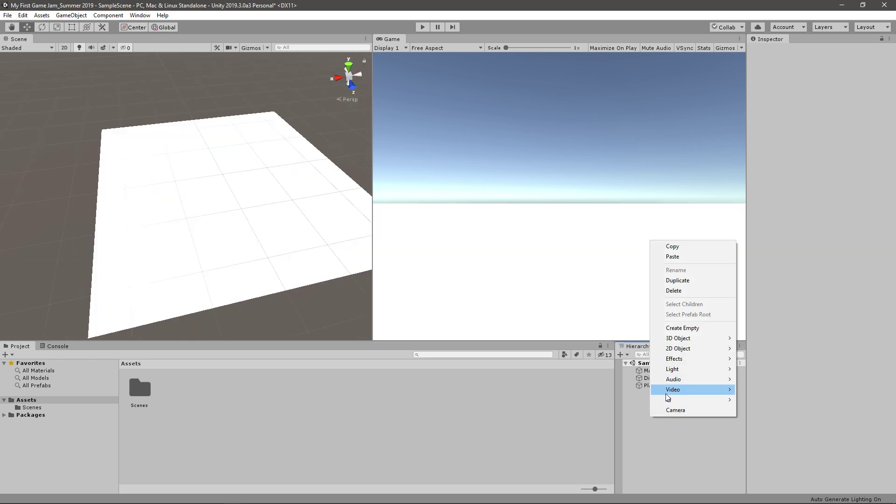
{"action": "left_click", "coordinate": [699, 329]}
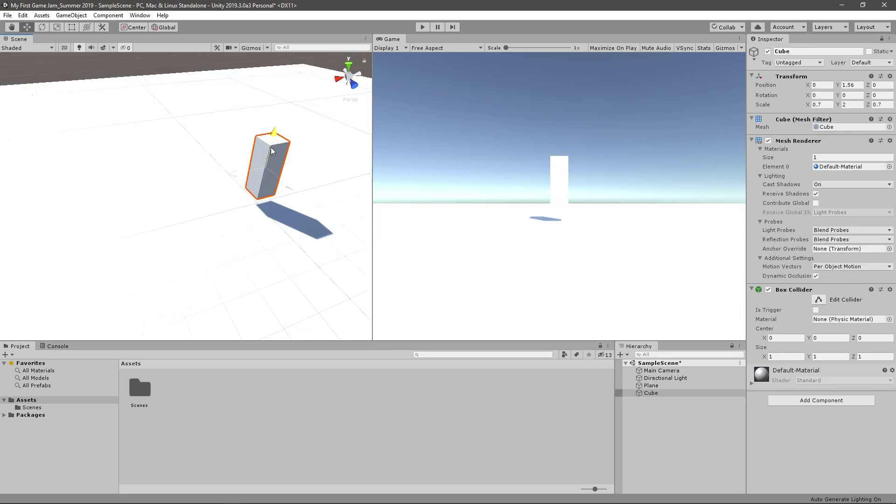
{"action": "left_click_drag", "start_coordinate": [273, 151], "coordinate": [326, 170], "text": "alt"}
Step: Create a new folder in Assets and name it Materials
{"action": "right_click", "coordinate": [201, 403]}
{"action": "mouse_move", "coordinate": [280, 185]}
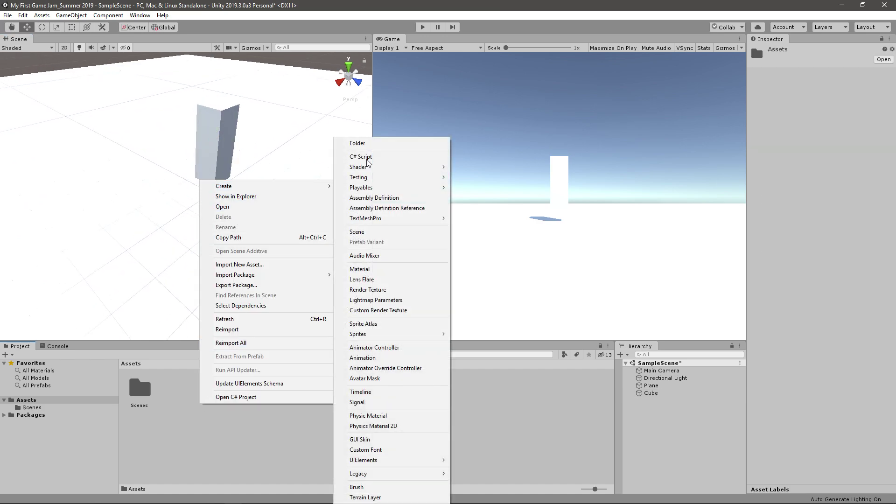
{"action": "left_click", "coordinate": [412, 144]}
{"action": "type", "text": "Material"}
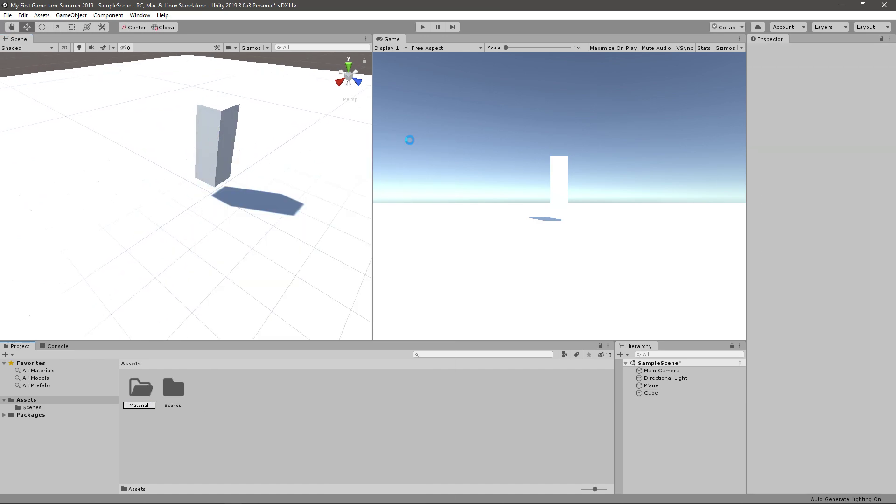
{"action": "key", "text": "Return"}
{"action": "left_click", "coordinate": [145, 404]}
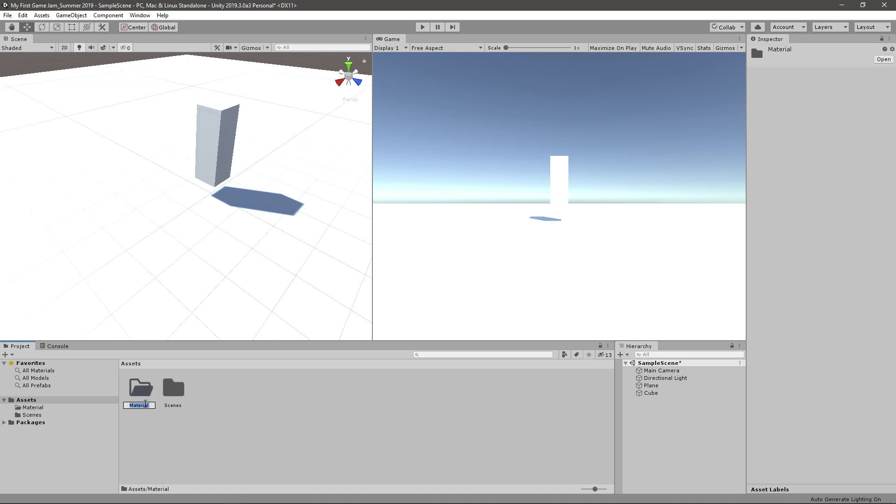
{"action": "left_click", "coordinate": [145, 405]}
{"action": "type", "text": "s"}
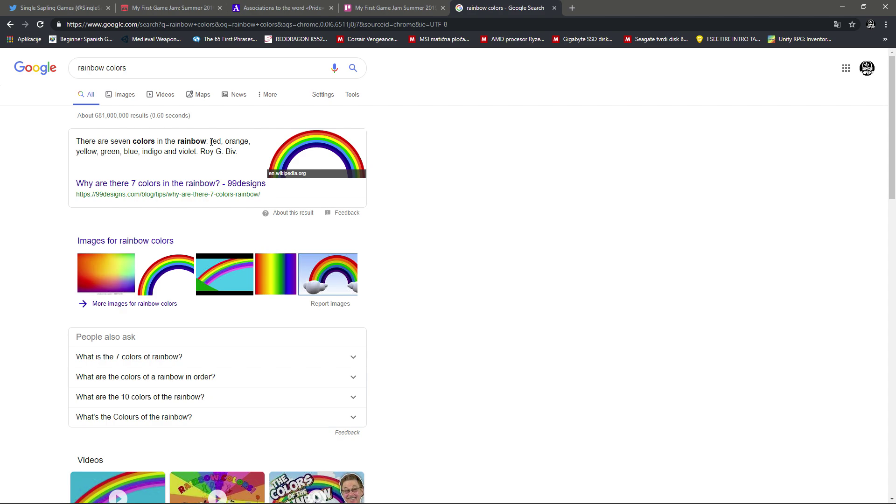
{"action": "scroll", "coordinate": [409, 133], "scroll_direction": "down", "scroll_amount": 10}
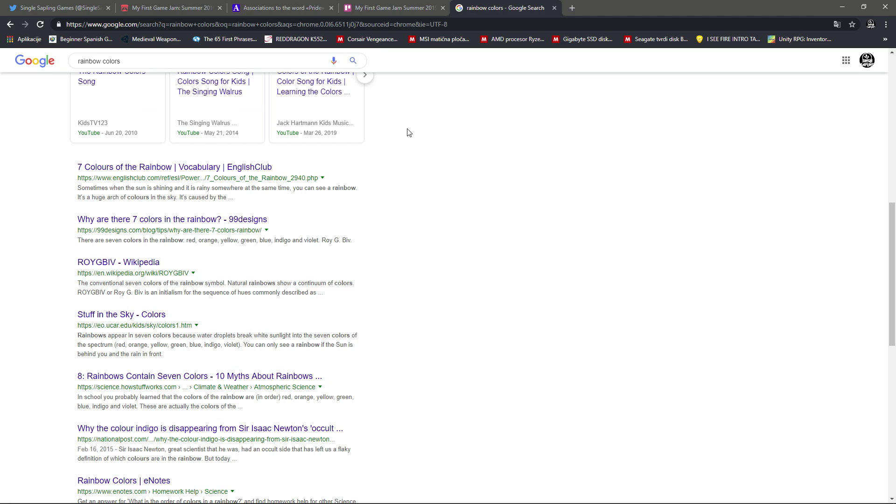
{"action": "scroll", "coordinate": [409, 133], "scroll_direction": "up", "scroll_amount": 5}
{"action": "scroll", "coordinate": [409, 133], "scroll_direction": "up", "scroll_amount": 3}
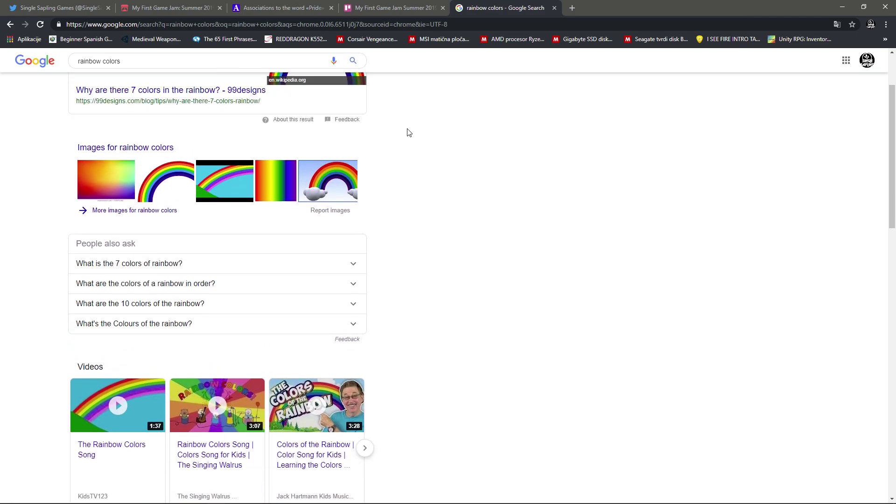
{"action": "scroll", "coordinate": [409, 133], "scroll_direction": "up", "scroll_amount": 2}
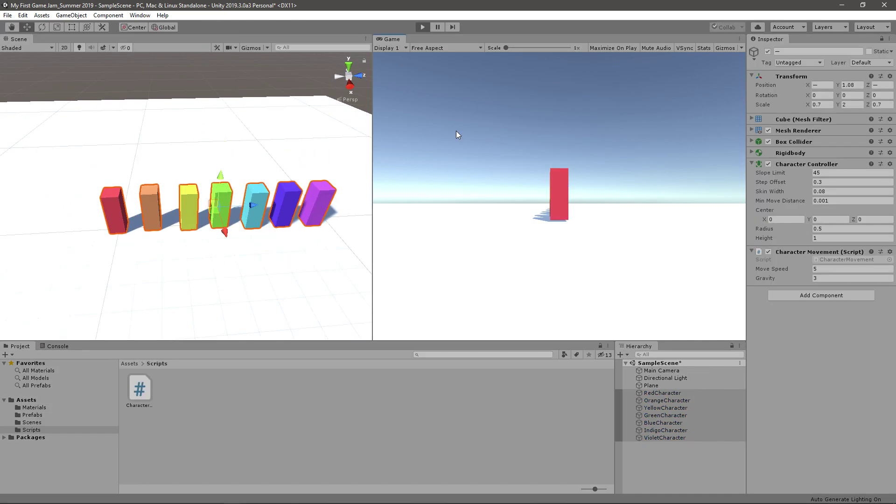
Step: Test the characters moving left and right with the A and D keys
{"action": "key", "text": "a"}
{"action": "key", "text": "d"}
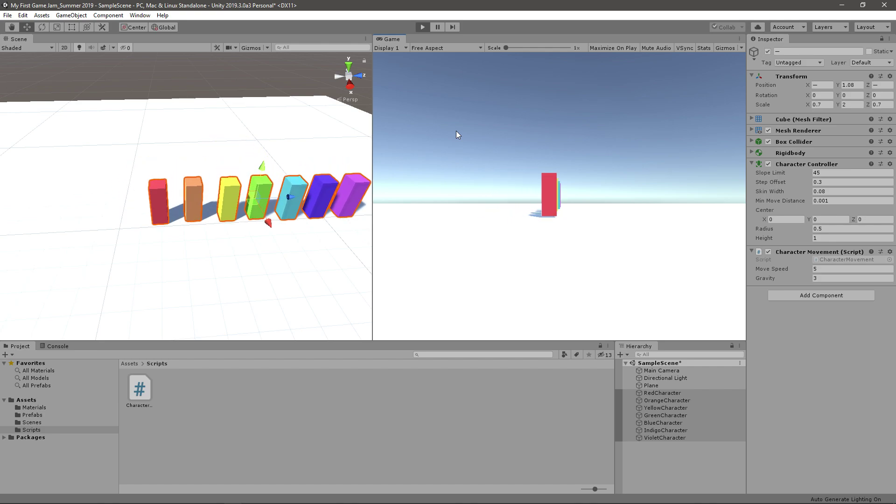
{"action": "key", "text": "a"}
{"action": "key", "text": "d"}
{"action": "key", "text": "d"}
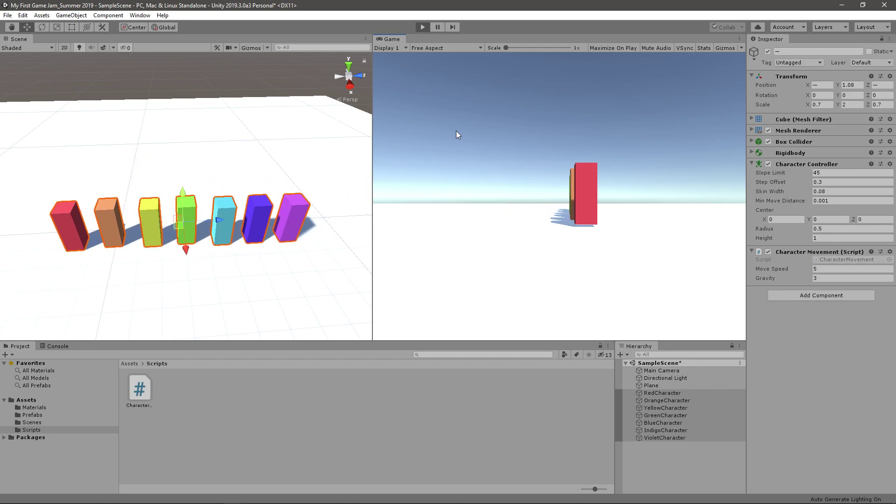
{"action": "key", "text": "a"}
{"action": "key", "text": "d"}
{"action": "key", "text": "a"}
{"action": "key", "text": "d"}
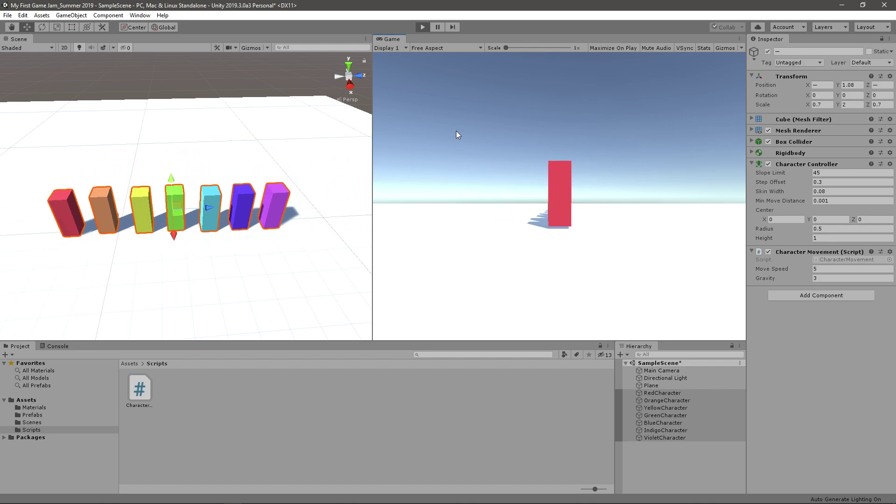
Step: Stop the game and add a new tag entry via RedCharacter's Tag > Add Tag
{"action": "key", "text": "ctrl+p"}
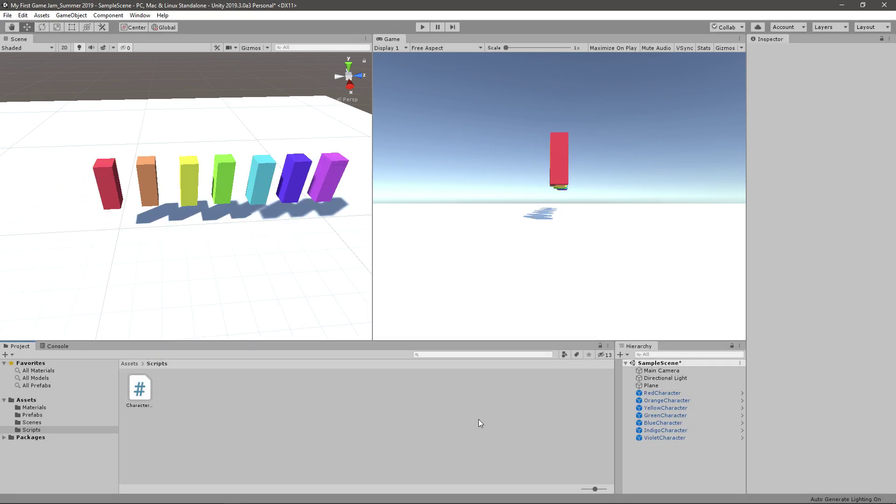
{"action": "right_click", "coordinate": [262, 397]}
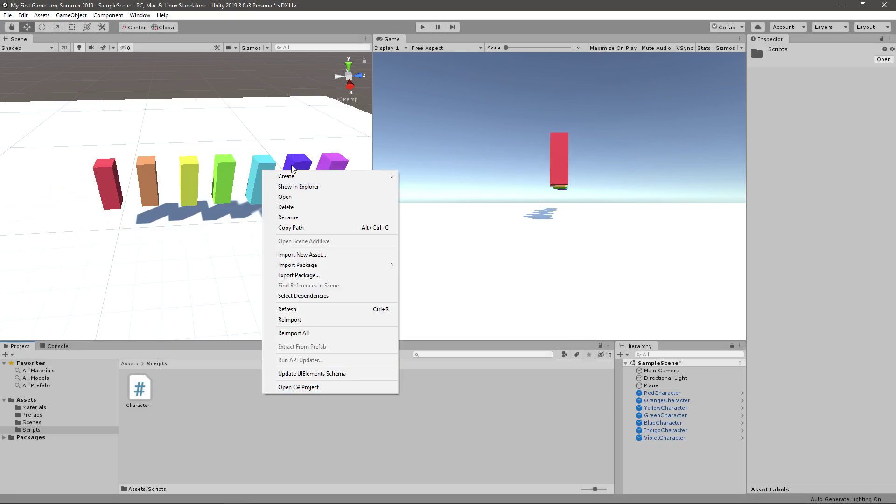
{"action": "mouse_move", "coordinate": [364, 176]}
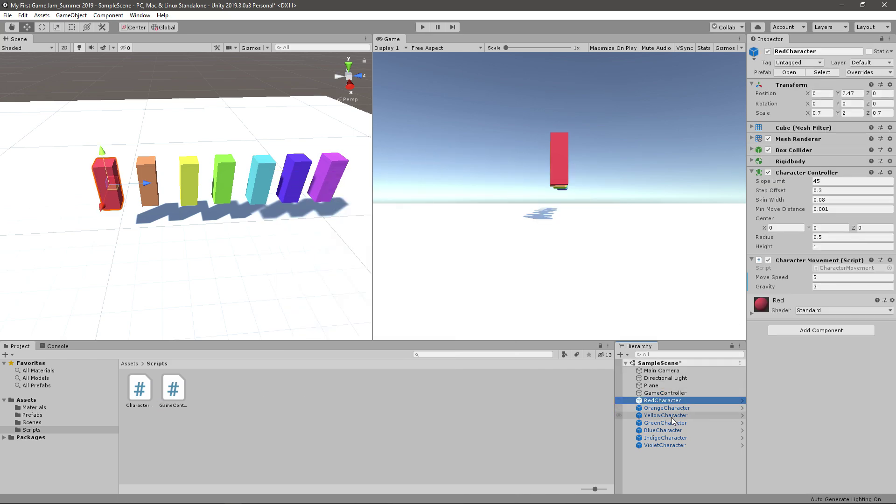
{"action": "left_click", "coordinate": [808, 63]}
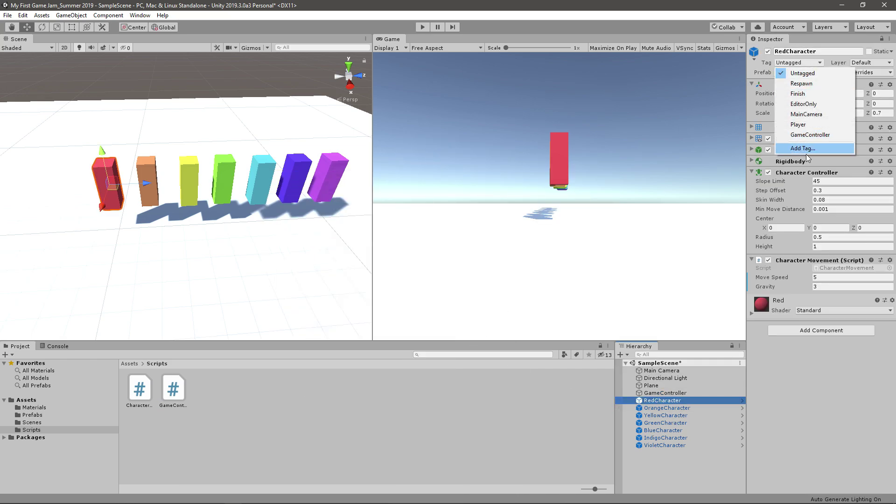
{"action": "left_click", "coordinate": [806, 151]}
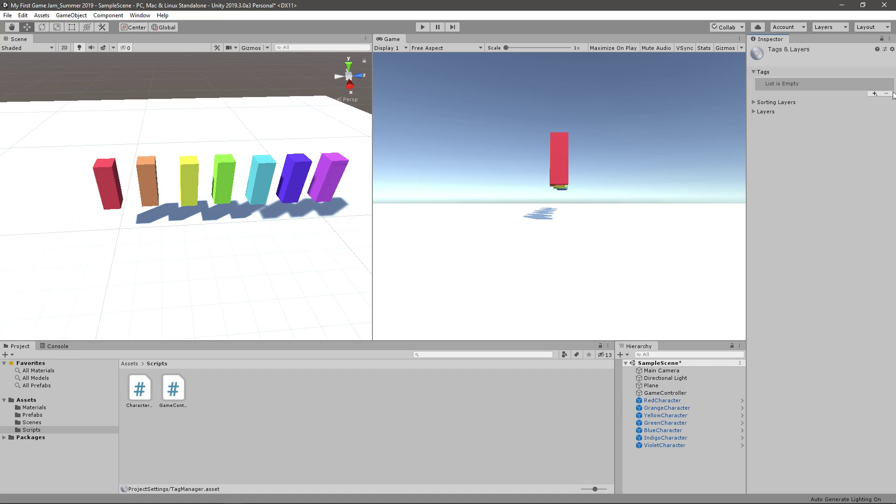
{"action": "left_click", "coordinate": [875, 93]}
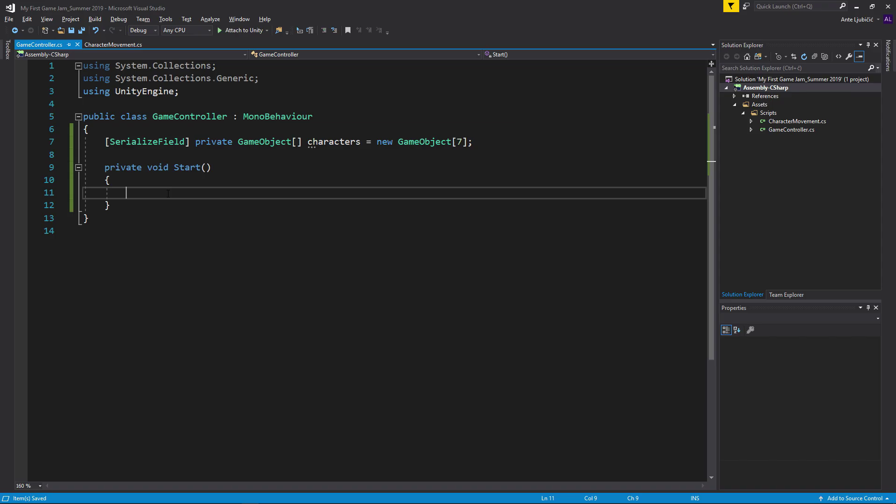
Step: Write characters[0] = GameObject.FindGameObjectWithTag("Red"); in Start()
{"action": "type", "text": "chara"}
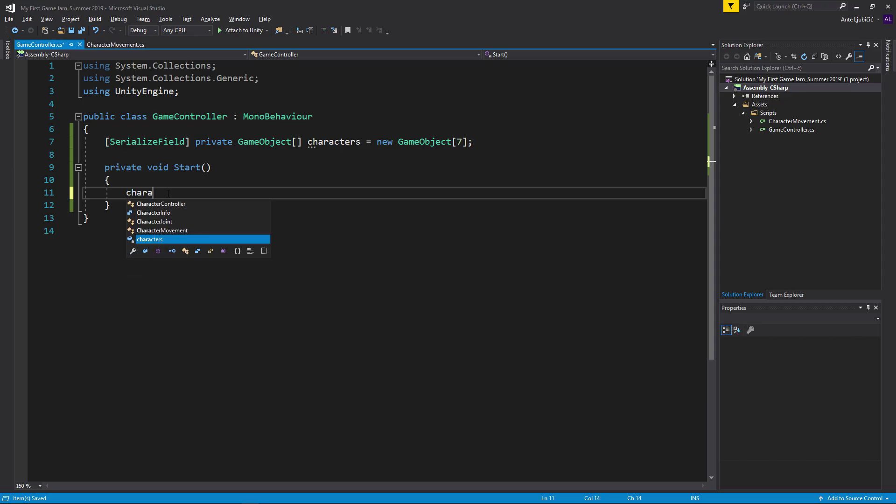
{"action": "key", "text": "Tab"}
{"action": "type", "text": "("}
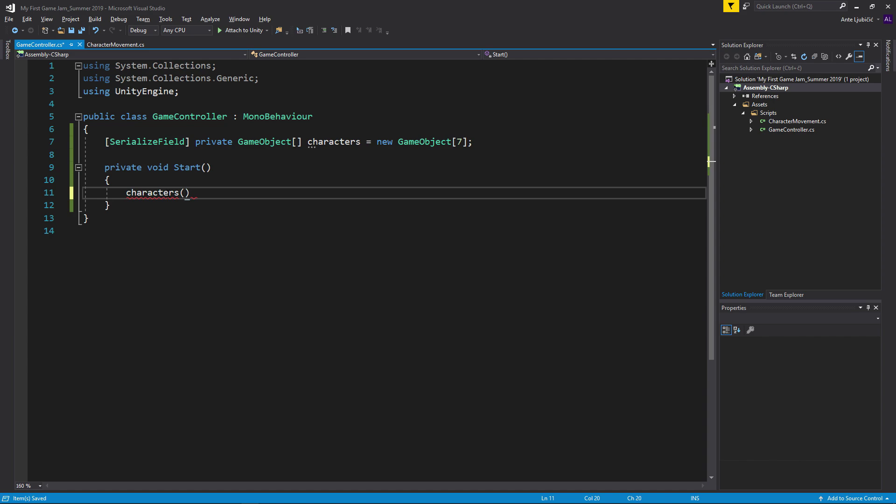
{"action": "key", "text": "BackSpace"}
{"action": "type", "text": "[0] = GameO"}
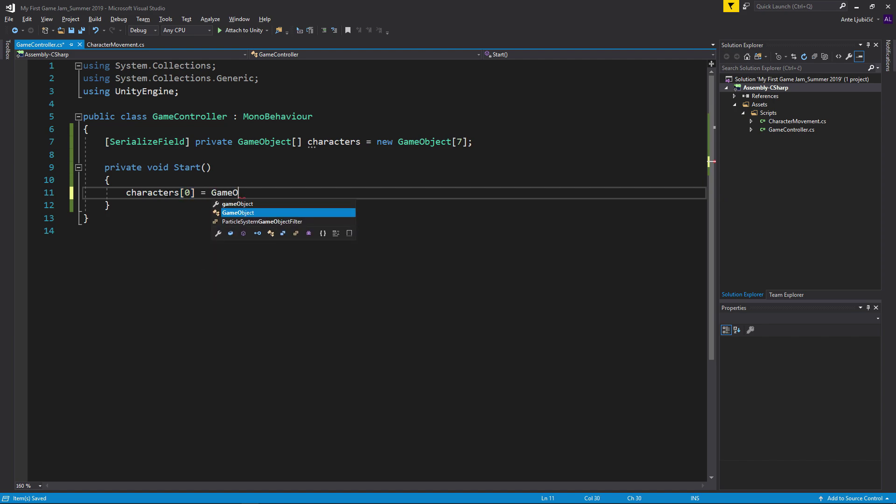
{"action": "type", "text": "bject.FindGameObjectWithTag("}
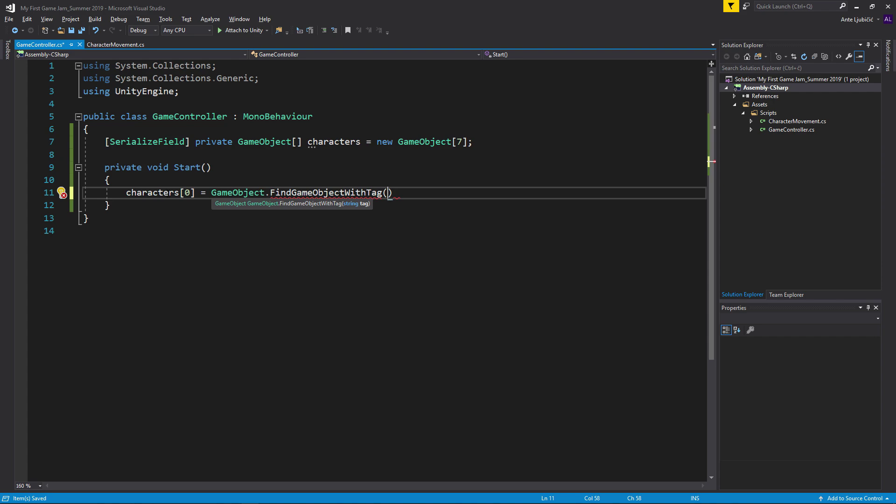
{"action": "type", "text": "\"Red\""}
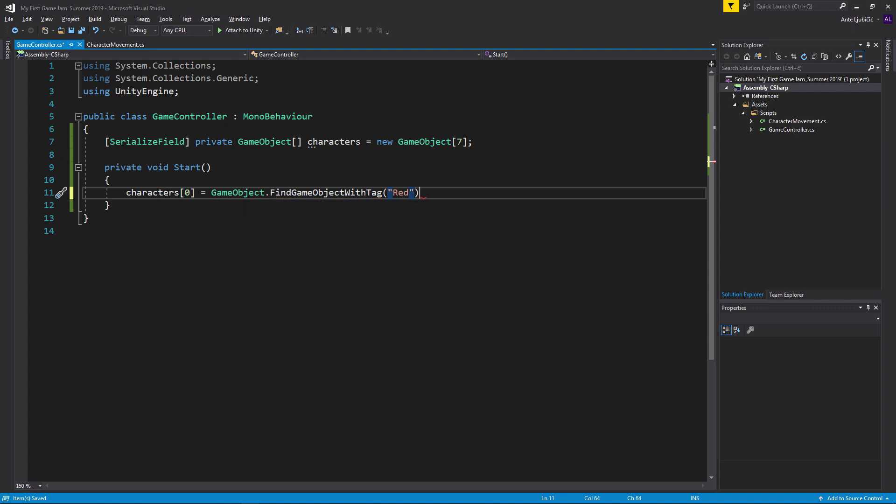
{"action": "type", "text": ");-"}
Step: Duplicate the Red-tag lookup statement until there are seven identical lines
{"action": "left_click_drag", "start_coordinate": [425, 193], "coordinate": [126, 193]}
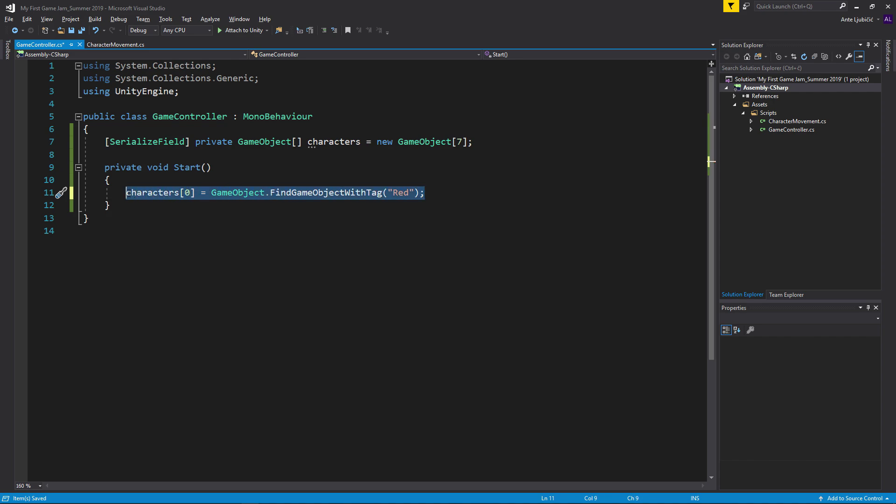
{"action": "key", "text": "ctrl+c"}
{"action": "left_click", "coordinate": [437, 192]}
{"action": "key", "text": "Return"}
{"action": "key", "text": "ctrl+v"}
{"action": "key", "text": "Return"}
{"action": "key", "text": "ctrl+v"}
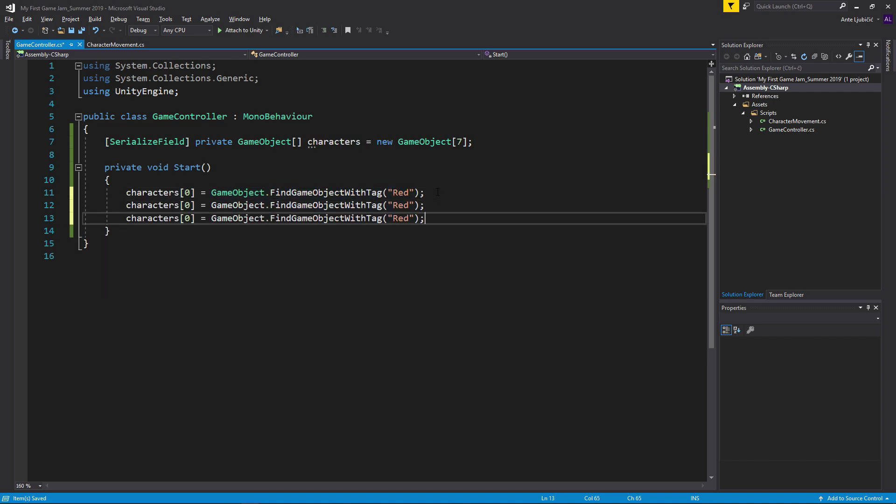
{"action": "key", "text": "Return"}
{"action": "key", "text": "ctrl+v"}
{"action": "key", "text": "Return"}
{"action": "key", "text": "ctrl+v"}
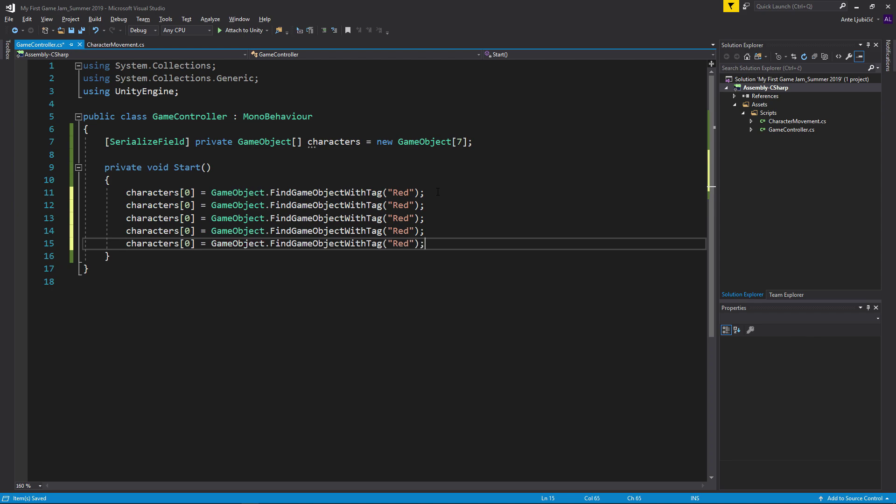
{"action": "key", "text": "Return"}
{"action": "key", "text": "ctrl+v"}
{"action": "key", "text": "Return"}
{"action": "key", "text": "ctrl+v"}
{"action": "scroll", "coordinate": [438, 192], "scroll_direction": "down", "scroll_amount": 2}
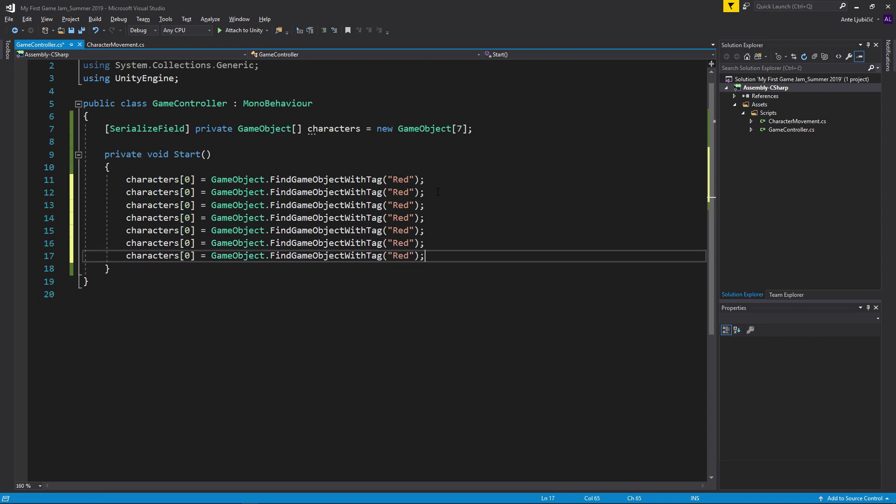
{"action": "scroll", "coordinate": [437, 192], "scroll_direction": "down", "scroll_amount": 2}
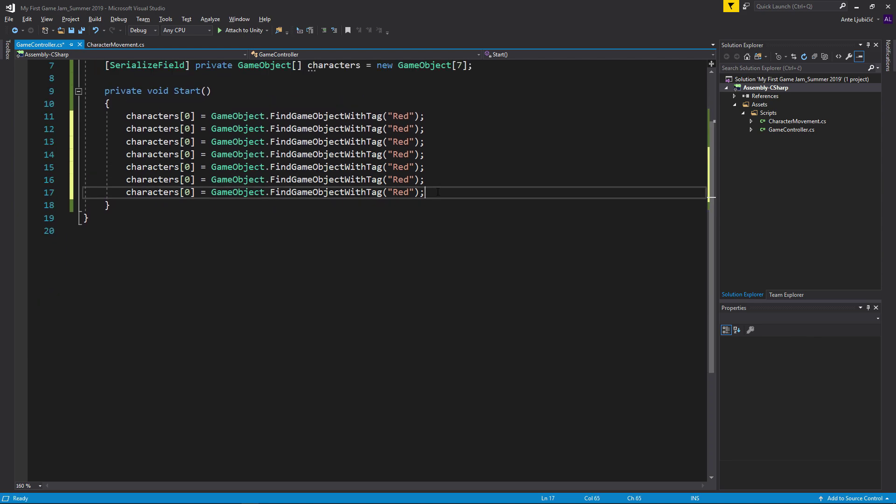
{"action": "scroll", "coordinate": [437, 192], "scroll_direction": "up", "scroll_amount": 1}
{"action": "scroll", "coordinate": [437, 192], "scroll_direction": "up", "scroll_amount": 2}
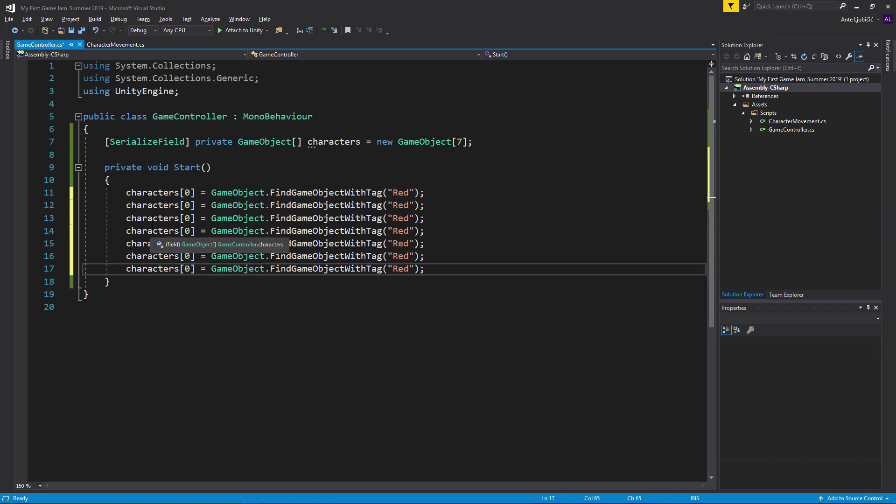
Step: Change the array indices on the copied lines to 1 through 6
{"action": "left_click", "coordinate": [190, 205]}
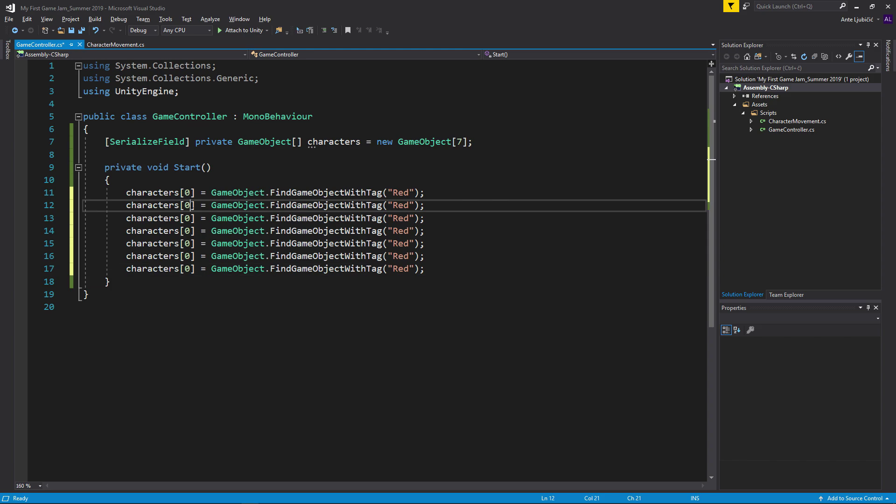
{"action": "key", "text": "Down"}
{"action": "key", "text": "BackSpace"}
{"action": "type", "text": "2"}
{"action": "key", "text": "Down"}
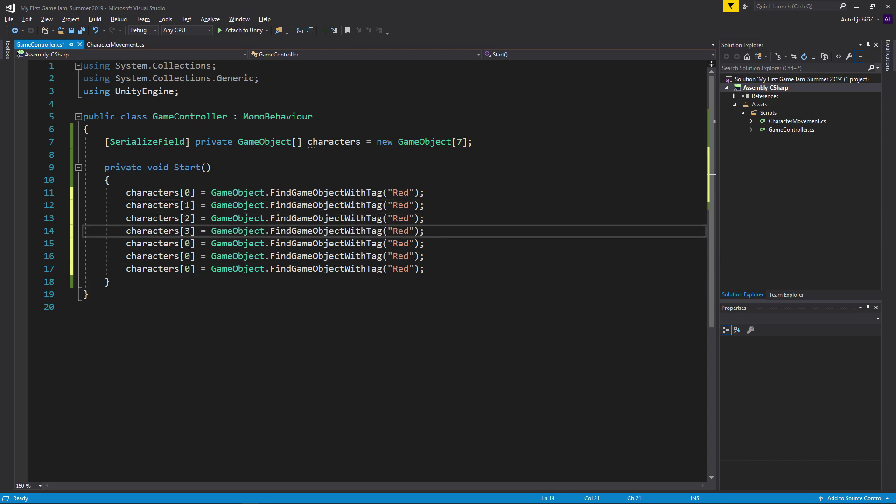
{"action": "key", "text": "Down"}
{"action": "key", "text": "BackSpace"}
{"action": "type", "text": "4"}
{"action": "key", "text": "Down"}
{"action": "key", "text": "BackSpace"}
{"action": "type", "text": "5"}
{"action": "key", "text": "Down"}
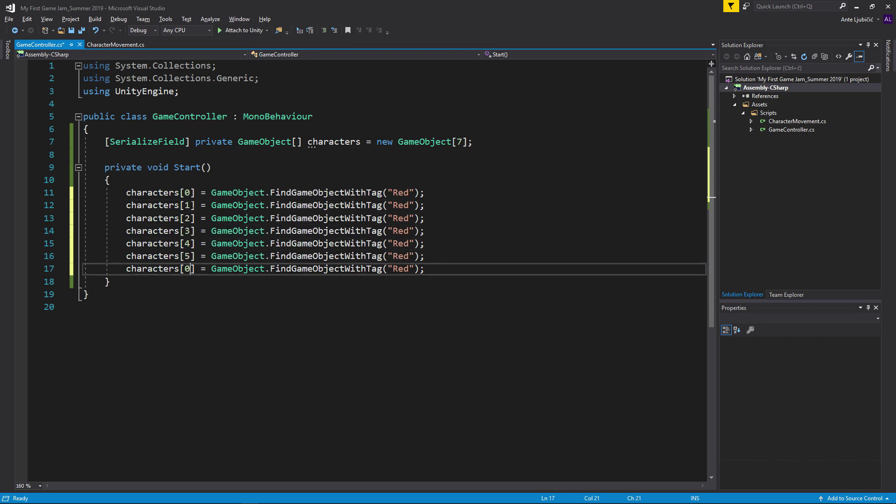
Step: Replace the tags with Orange, Yellow, Green, Blue, Indigo and Violet, then save GameController.cs
{"action": "double_click", "coordinate": [408, 205]}
{"action": "type", "text": "Orange"}
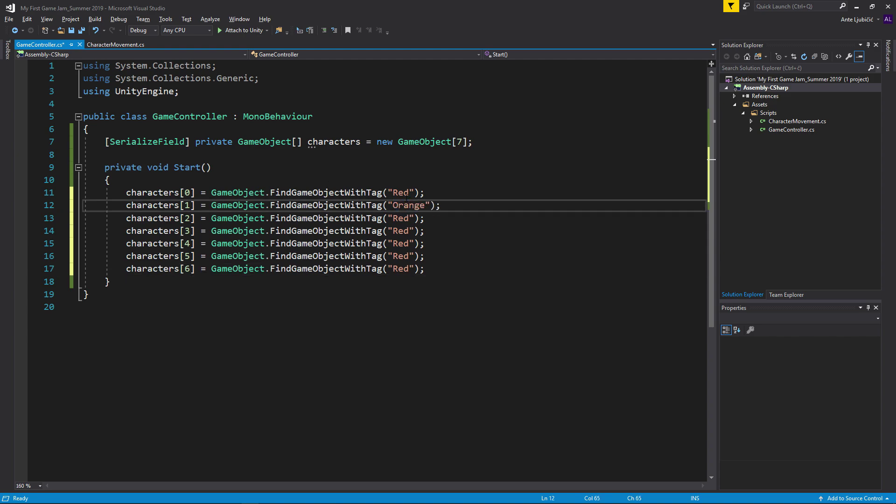
{"action": "left_click", "coordinate": [402, 218]}
{"action": "key", "text": "BackSpace"}
{"action": "key", "text": "BackSpace"}
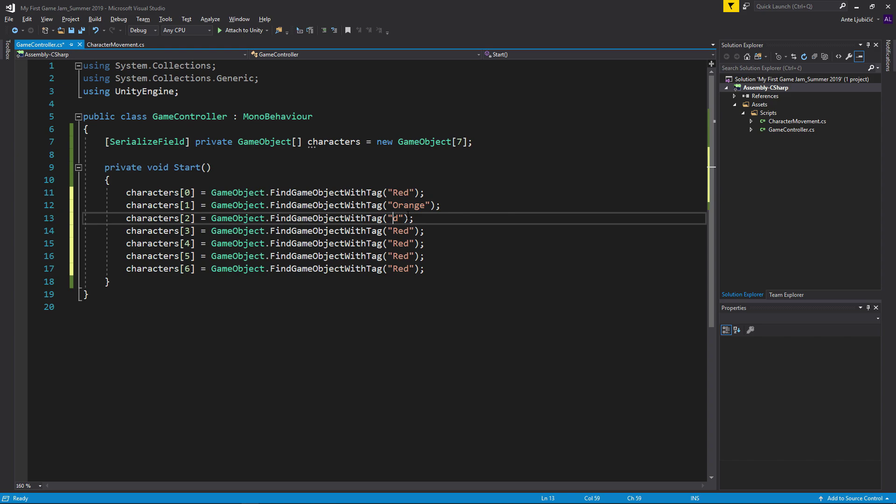
{"action": "type", "text": "Yellow"}
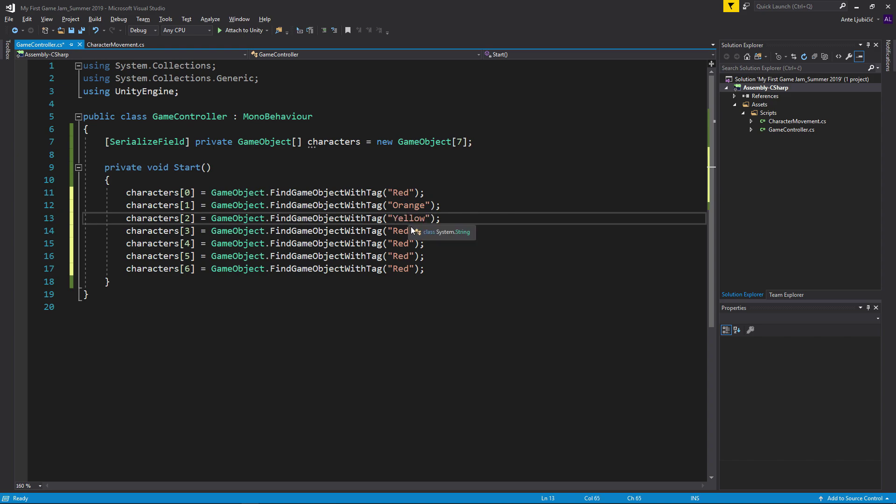
{"action": "double_click", "coordinate": [400, 231]}
{"action": "type", "text": "Gree"}
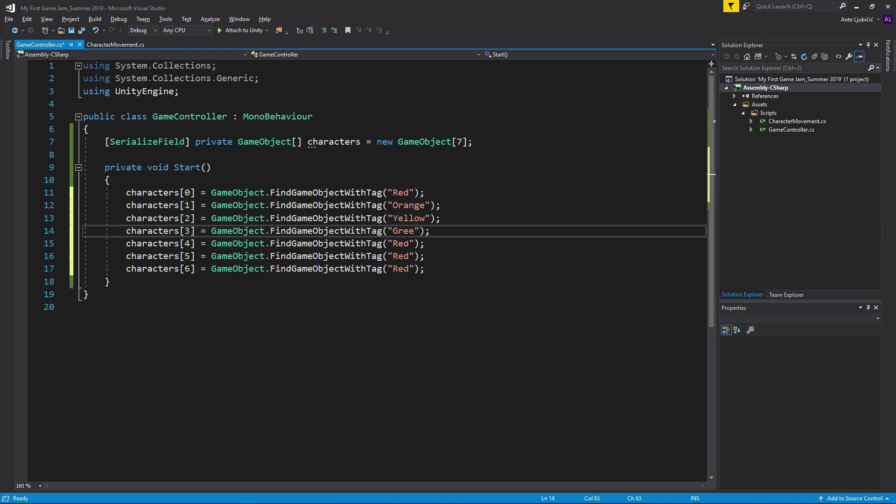
{"action": "type", "text": "n"}
{"action": "double_click", "coordinate": [401, 243]}
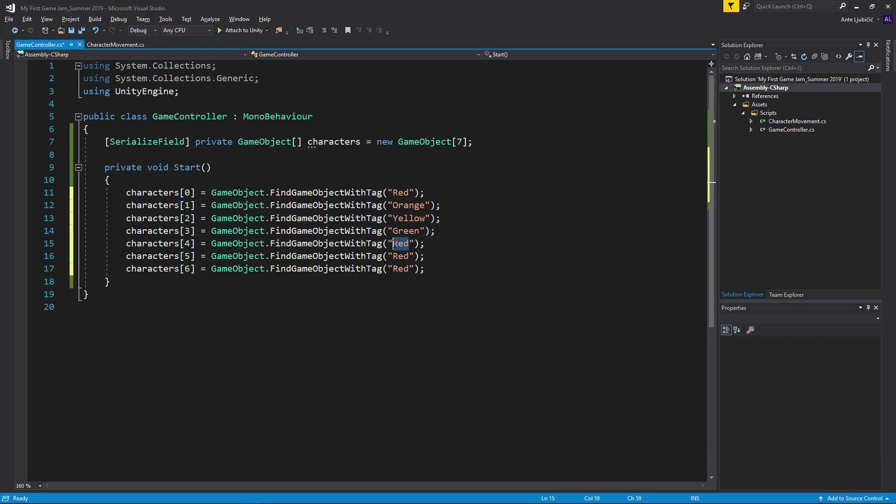
{"action": "type", "text": "Blue"}
{"action": "left_click_drag", "start_coordinate": [409, 256], "coordinate": [393, 269]}
{"action": "type", "text": "Indigo"}
{"action": "type", "text": "v"}
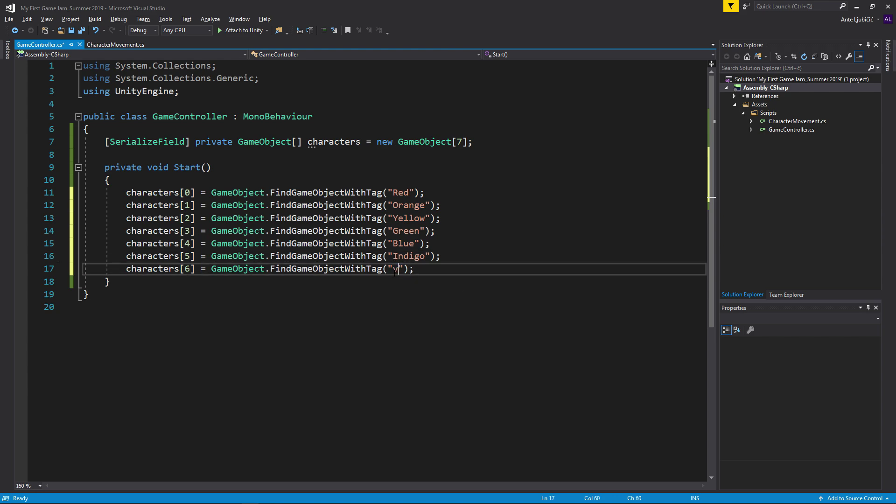
{"action": "key", "text": "BackSpace"}
{"action": "type", "text": "Violet"}
{"action": "key", "text": "ctrl+s"}
{"action": "key", "text": "alt+Tab"}
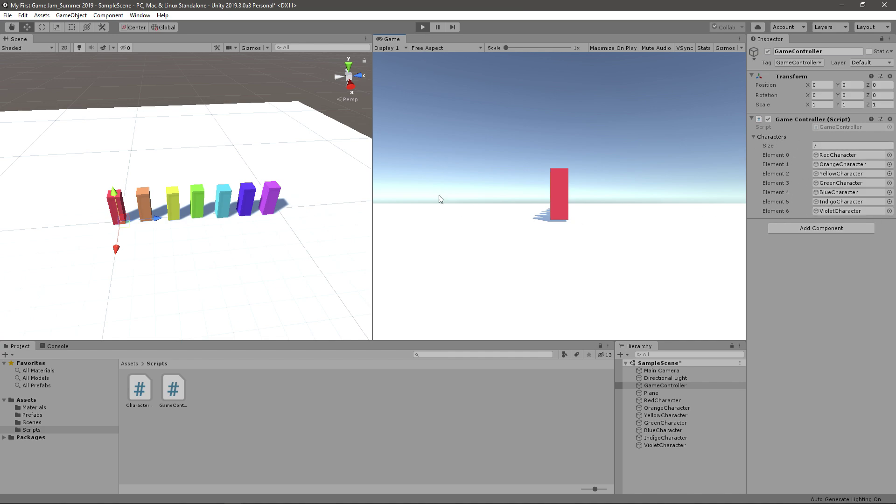
Step: Run the scene, then change CharacterController to CharacterMovement on line 62
{"action": "left_click", "coordinate": [423, 27]}
{"action": "key", "text": "alt+Tab"}
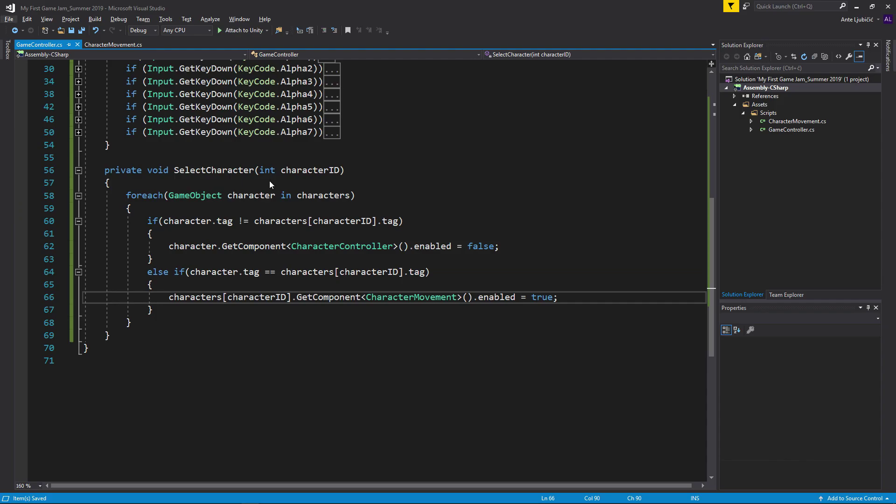
{"action": "left_click", "coordinate": [331, 106]}
{"action": "scroll", "coordinate": [233, 163], "scroll_direction": "up", "scroll_amount": 3}
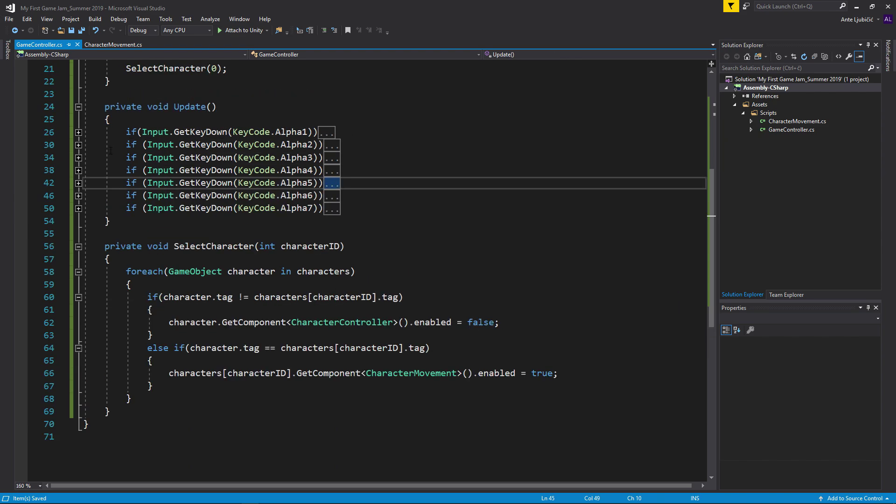
{"action": "left_click", "coordinate": [79, 132]}
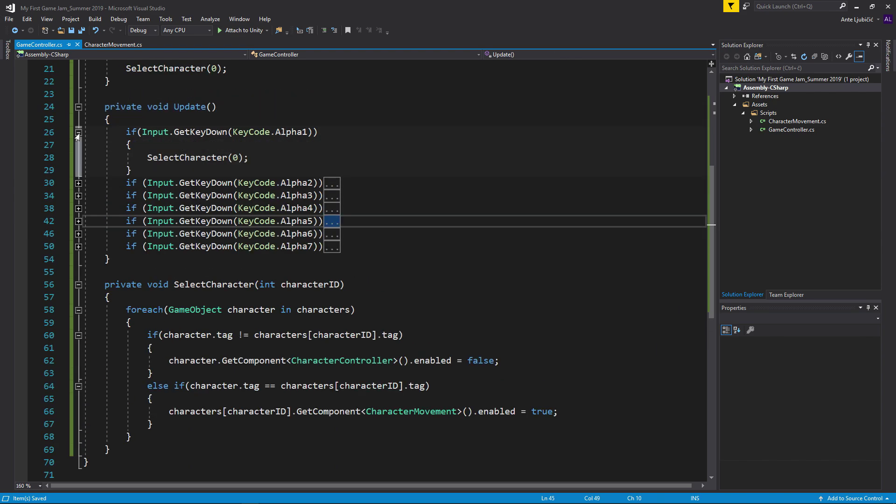
{"action": "left_click", "coordinate": [78, 133]}
{"action": "double_click", "coordinate": [348, 322]}
{"action": "type", "text": "CharacterMovement"}
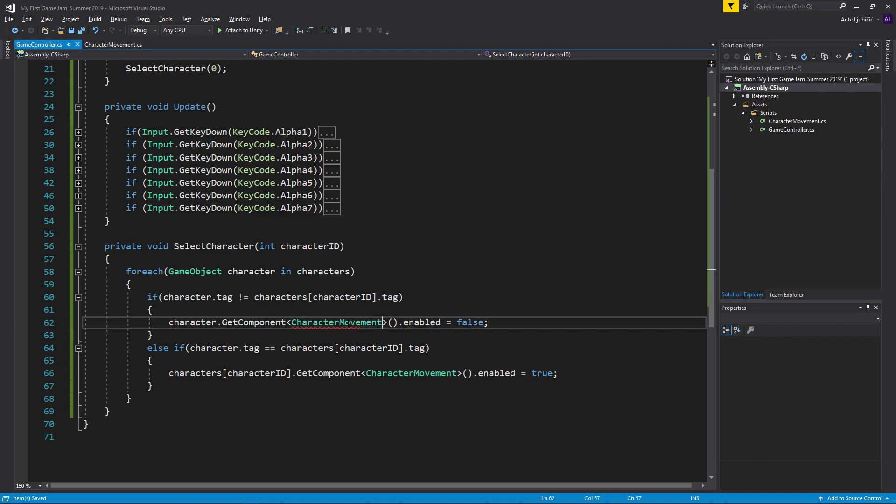
{"action": "key", "text": "alt+Tab"}
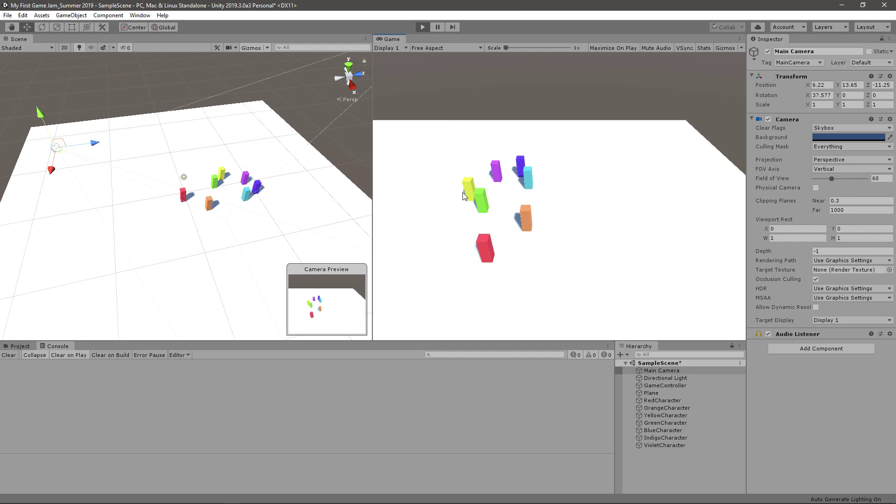
Step: Move Character Controller to Finished and Camera Controller into WIP on the Trello board
{"action": "key", "text": "alt+Tab"}
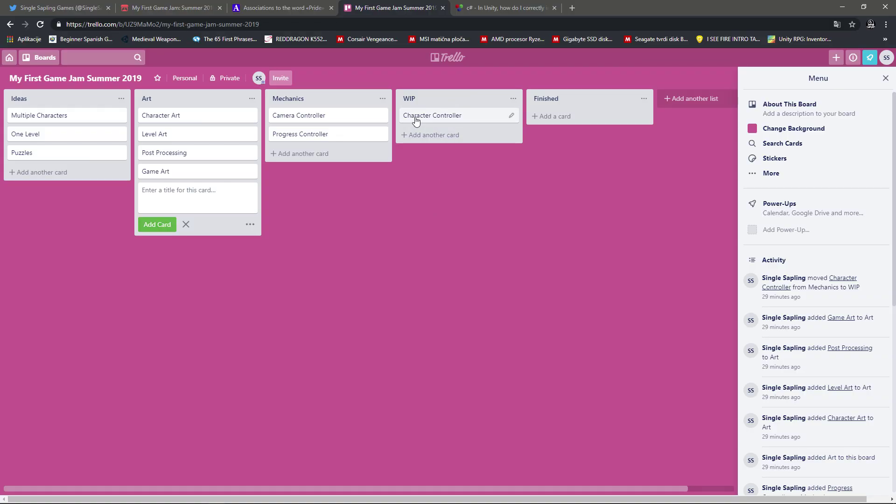
{"action": "left_click_drag", "start_coordinate": [416, 120], "coordinate": [555, 123]}
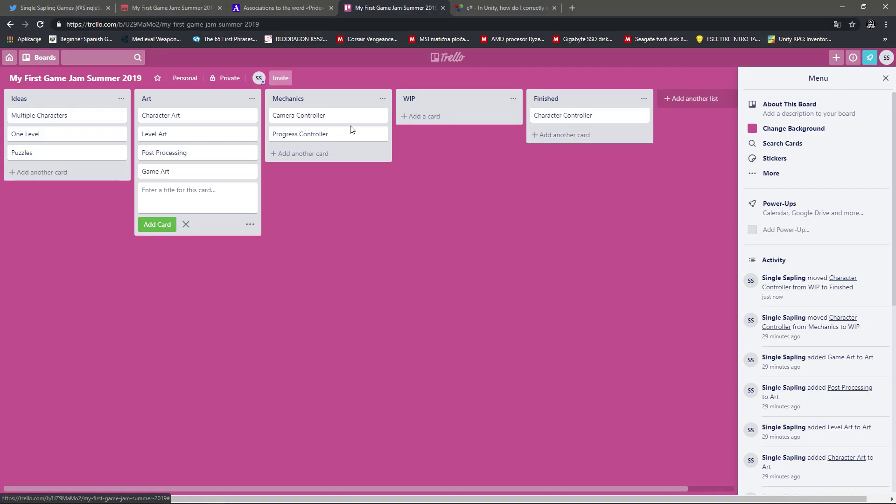
{"action": "left_click_drag", "start_coordinate": [320, 118], "coordinate": [393, 148]}
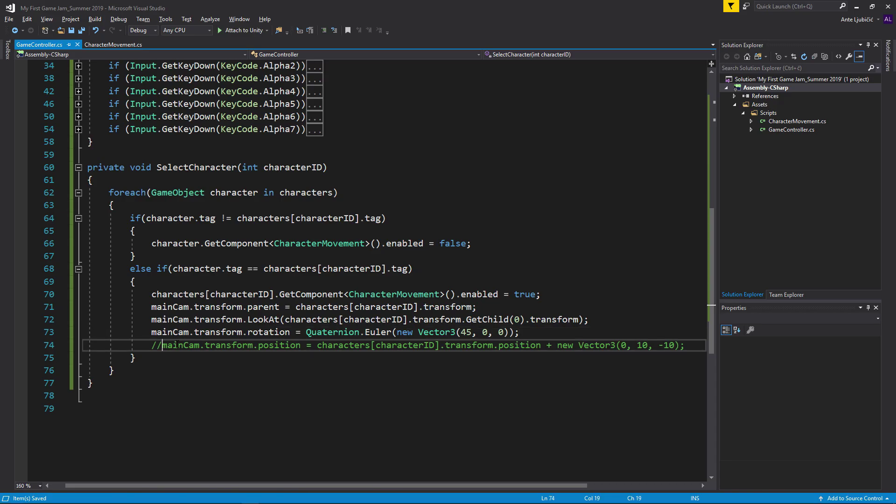
Step: Uncomment the camera position line 74, test in Play mode, and move Camera Controller to Finished
{"action": "key", "text": "Delete"}
{"action": "key", "text": "Delete"}
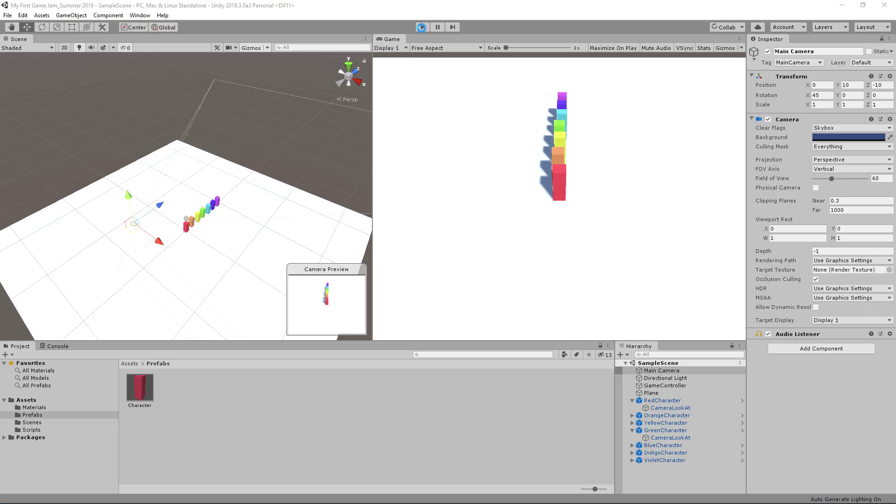
{"action": "left_click", "coordinate": [422, 27]}
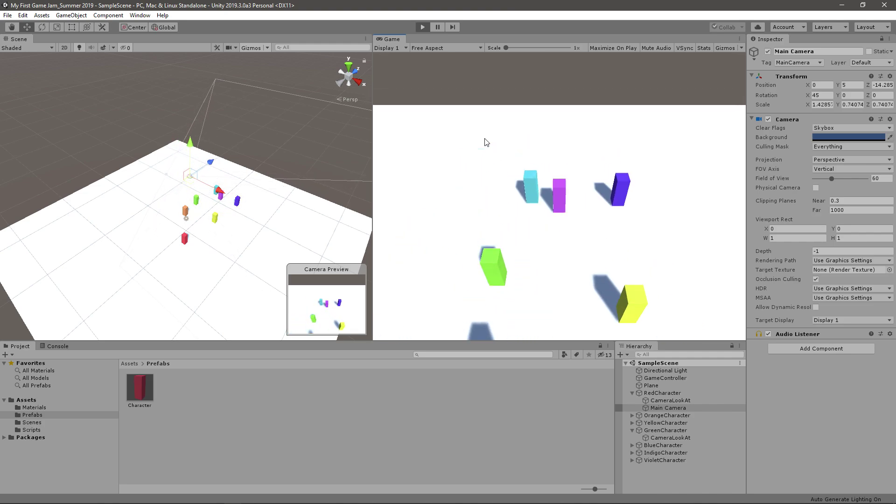
{"action": "key", "text": "alt+Tab"}
{"action": "left_click_drag", "start_coordinate": [425, 120], "coordinate": [543, 135]}
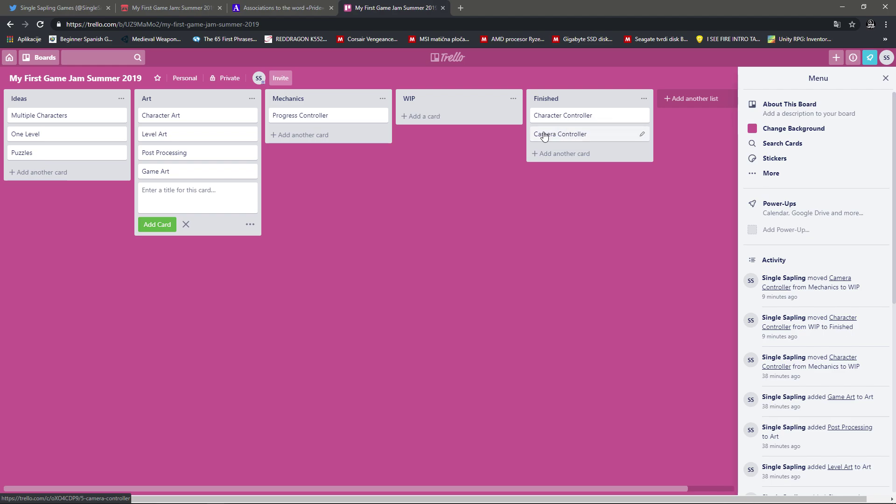